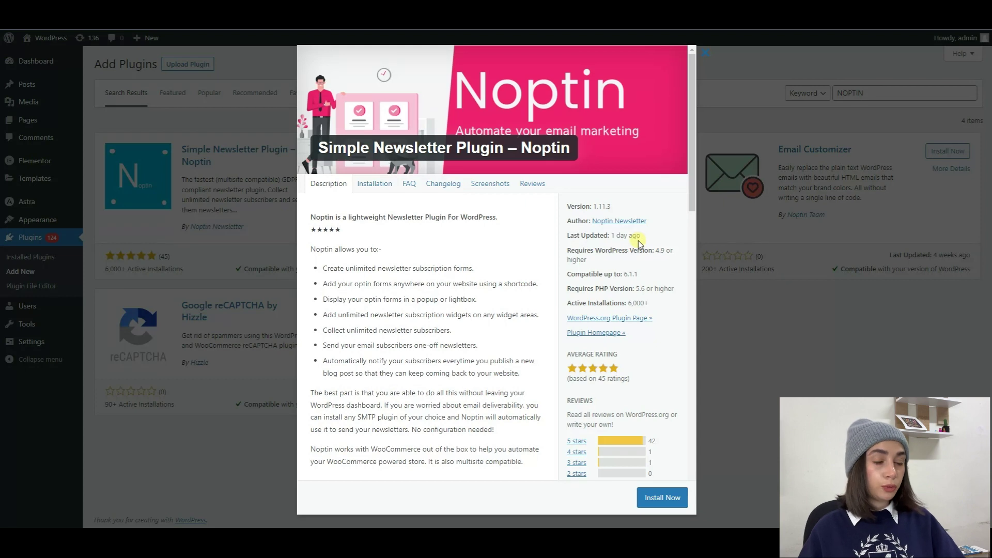
Install and activate the Simple Newsletter Plugin – Noptin and open its dashboard.
click(674, 497)
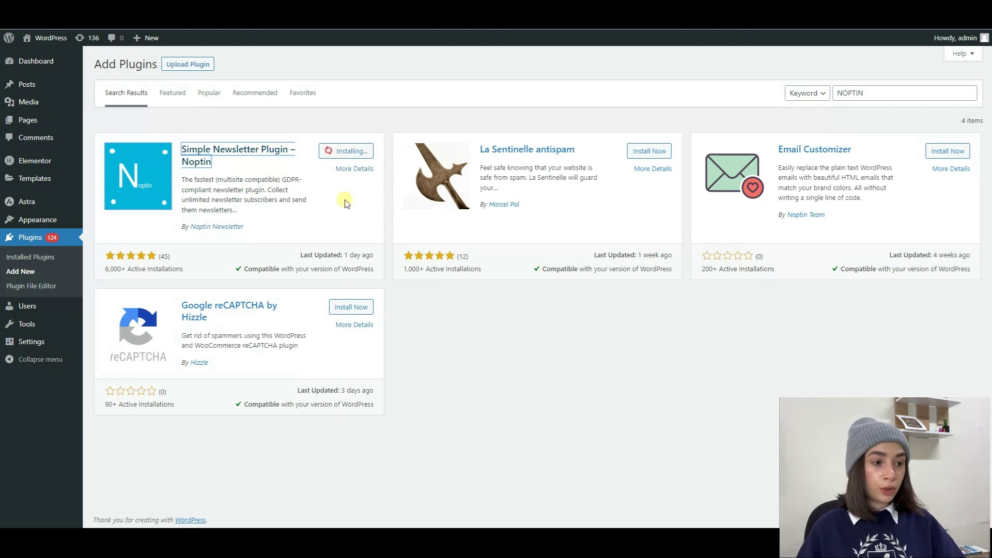
click(353, 152)
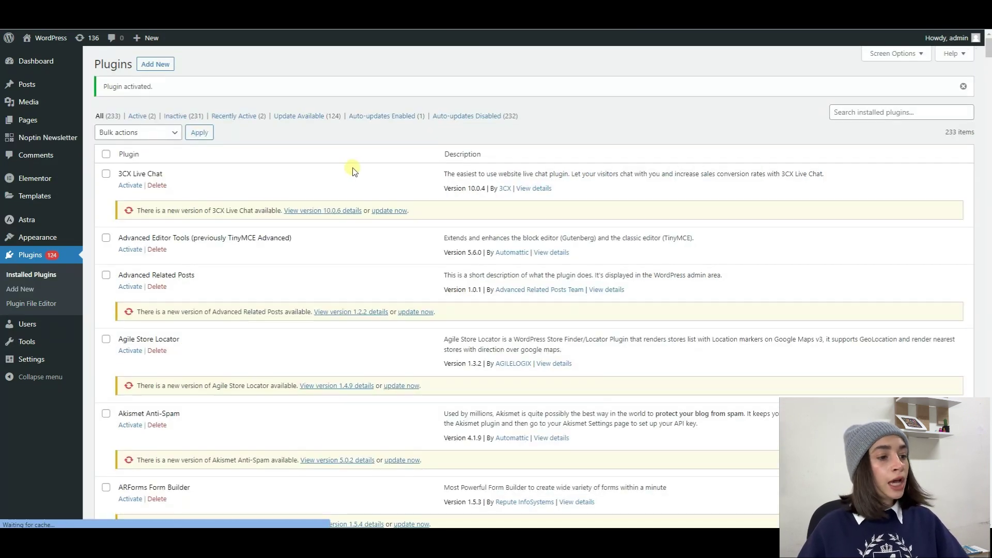
click(40, 137)
click(55, 148)
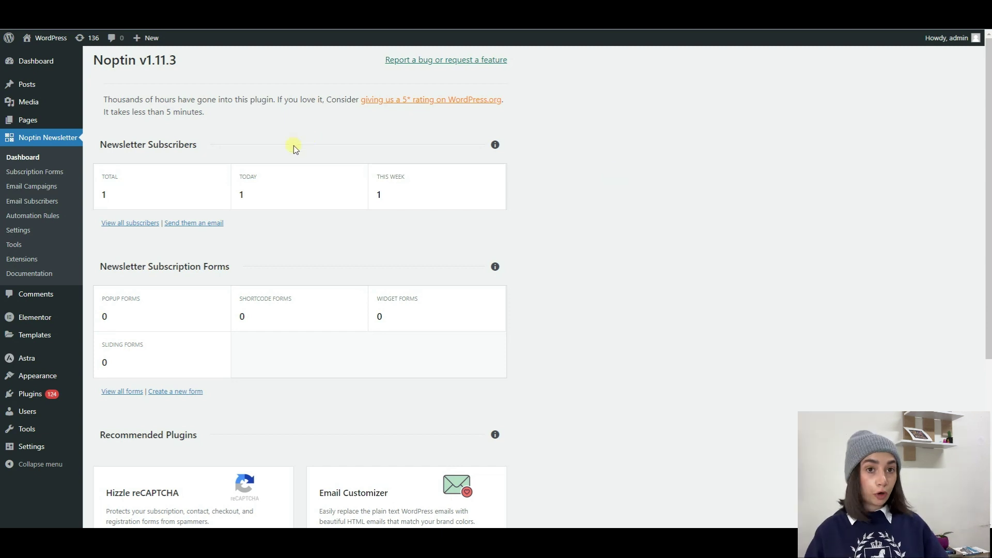
Browse the Noptin extensions, and install and activate the Ultimate Addons Pack.
click(27, 261)
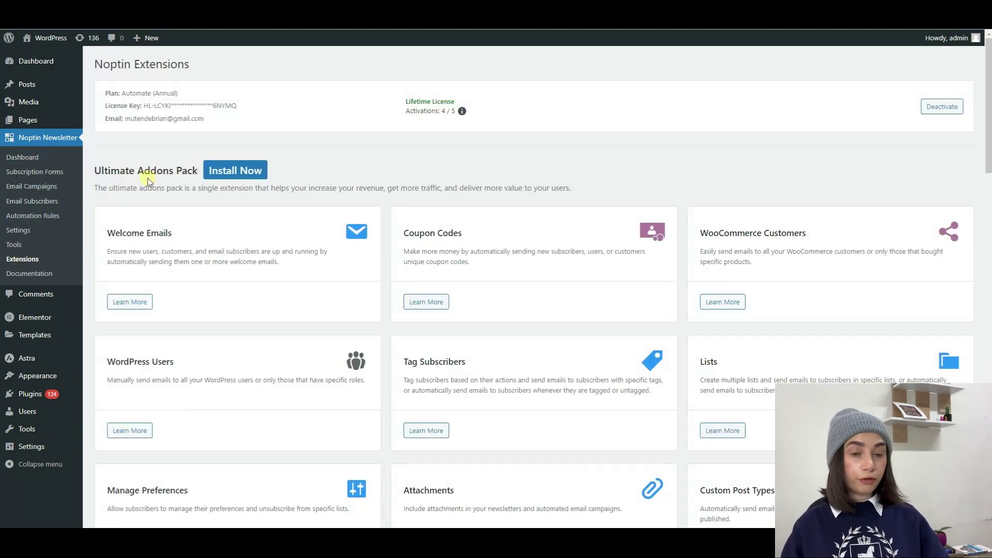
drag(93, 173, 195, 175)
click(195, 175)
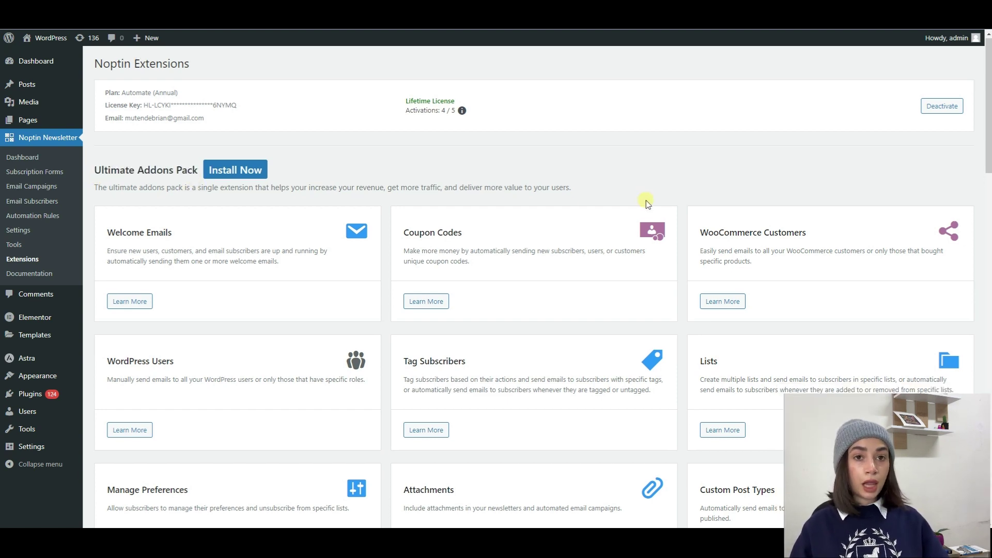
scroll(657, 227, down, 7)
scroll(662, 237, down, 9)
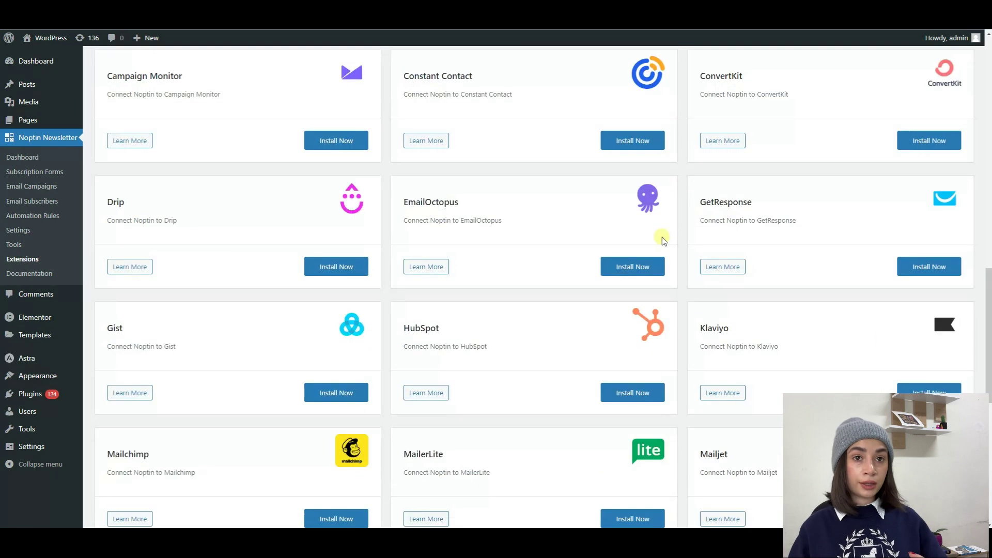
scroll(666, 245, up, 6)
scroll(667, 245, up, 11)
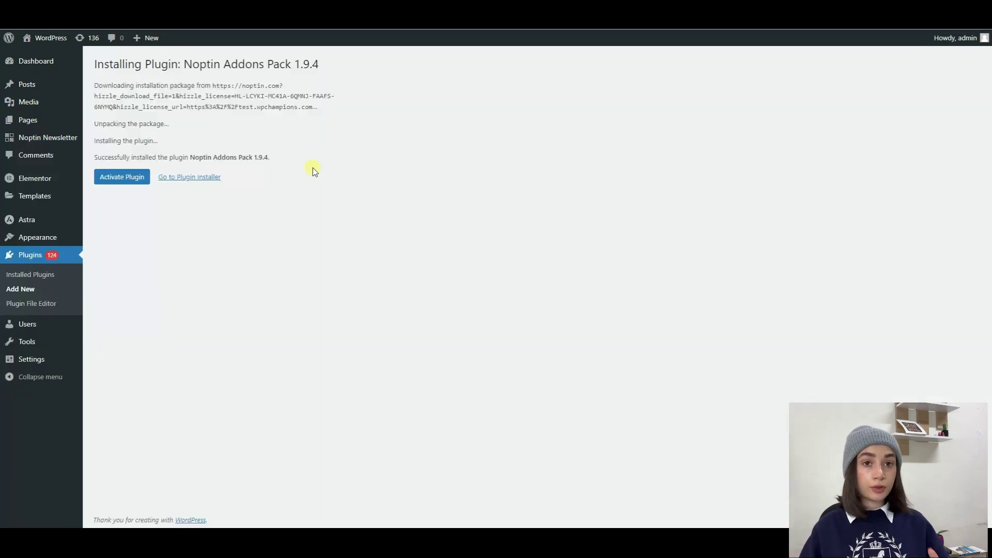
click(130, 181)
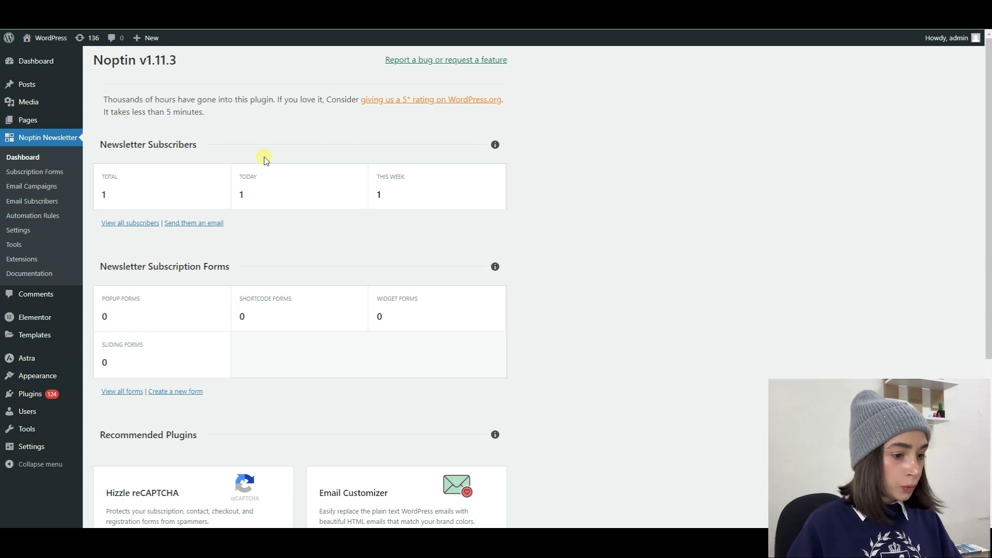
click(48, 190)
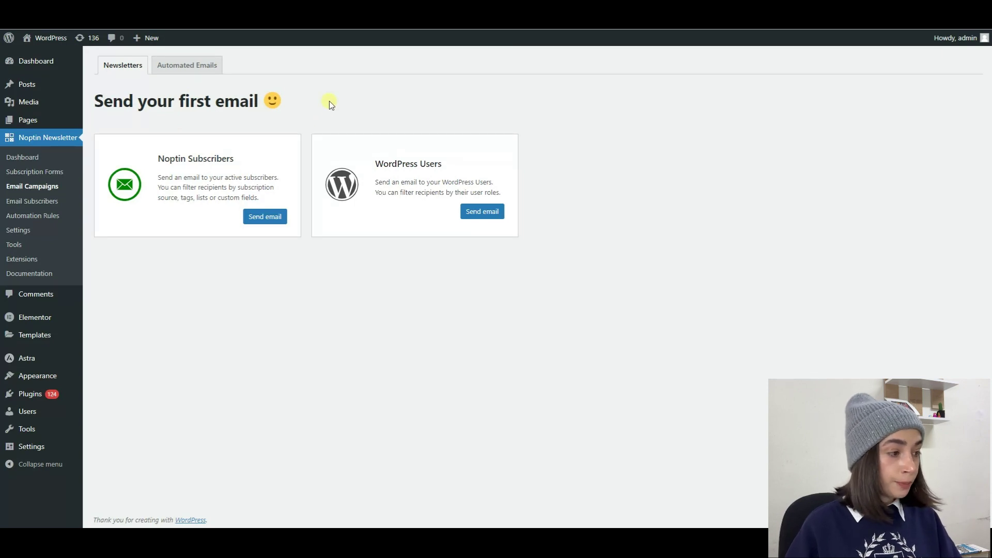
click(181, 69)
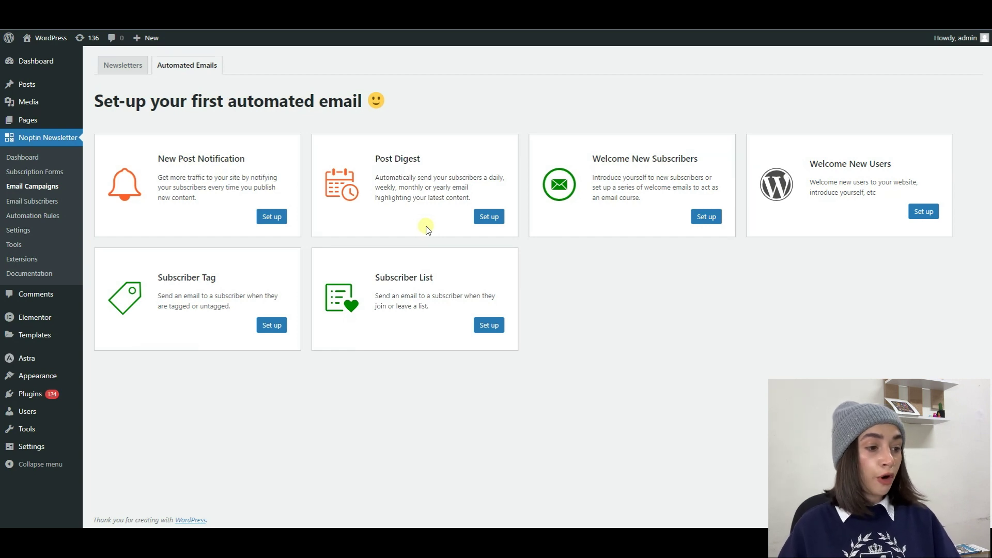
click(271, 217)
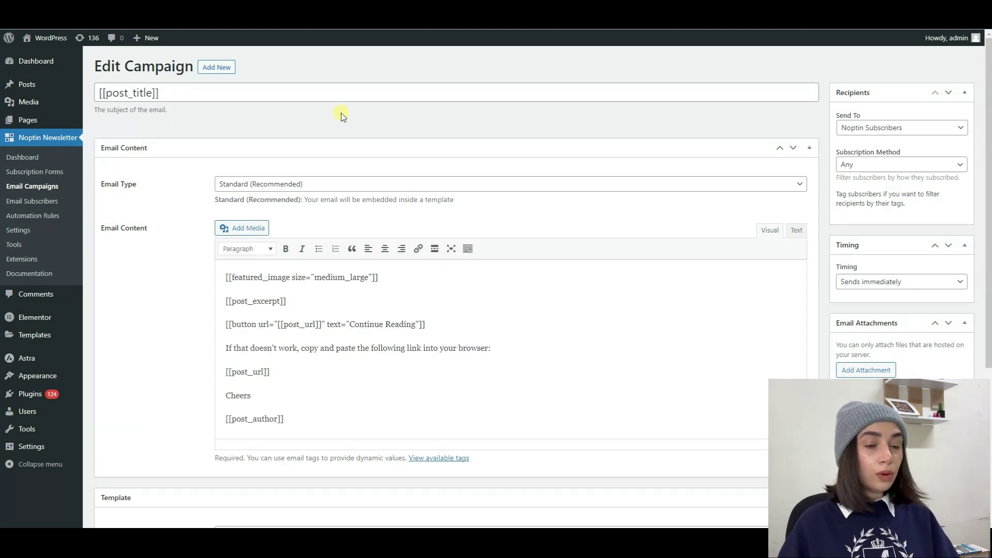
Replace post_title inside the brackets of the email subject so it reads [[New Content]].
click(150, 94)
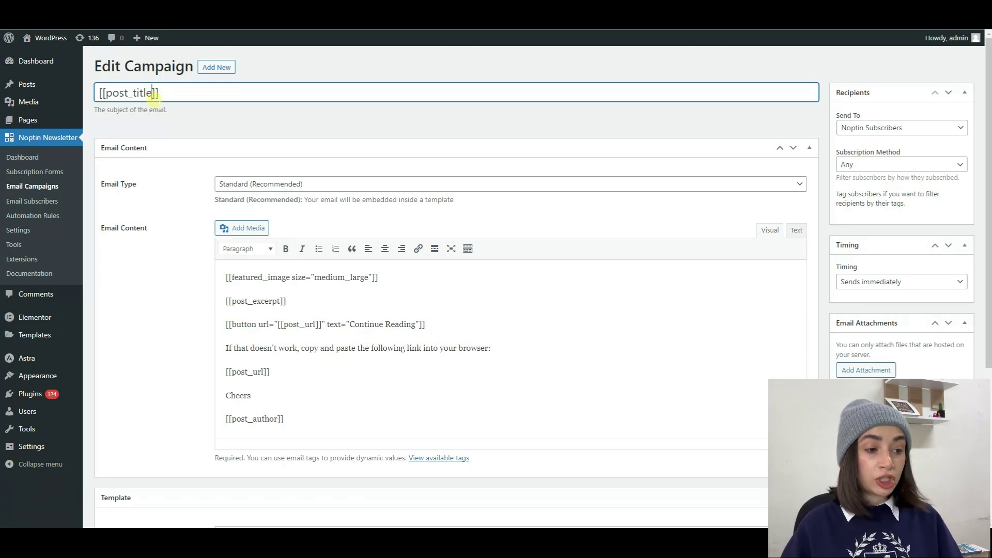
drag(153, 94, 107, 97)
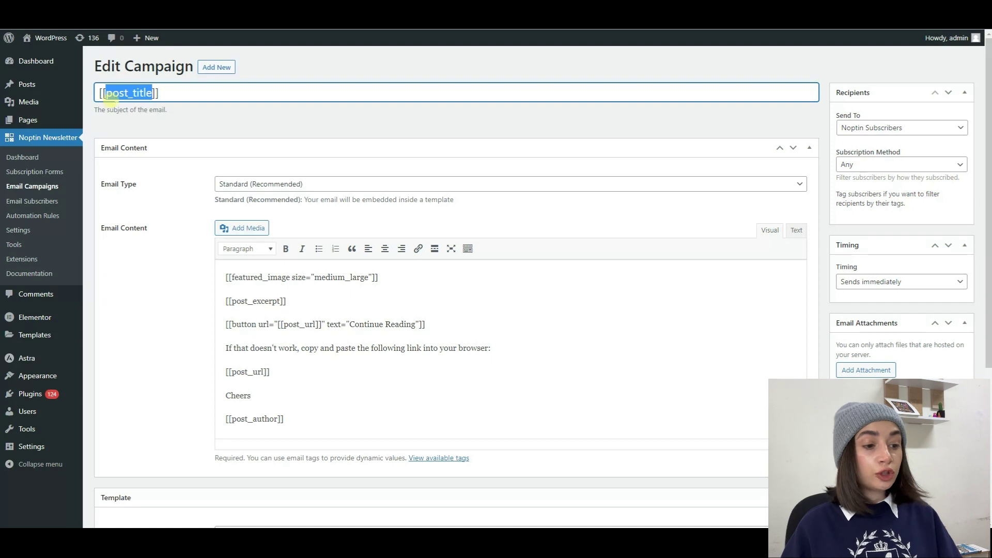
text(New Content)
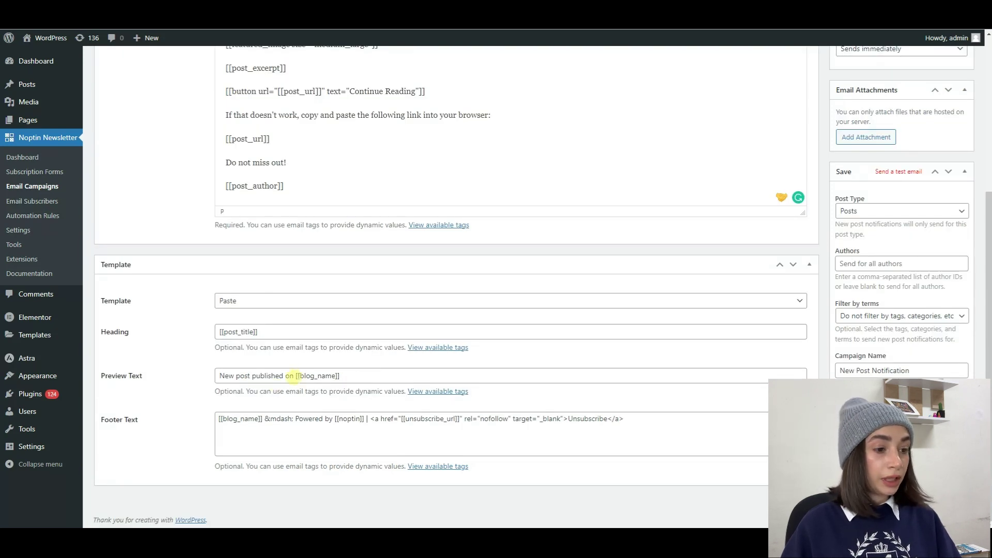
Remove the words "published on" from the template's preview text, keeping "New post" and [[blog_name]].
click(297, 376)
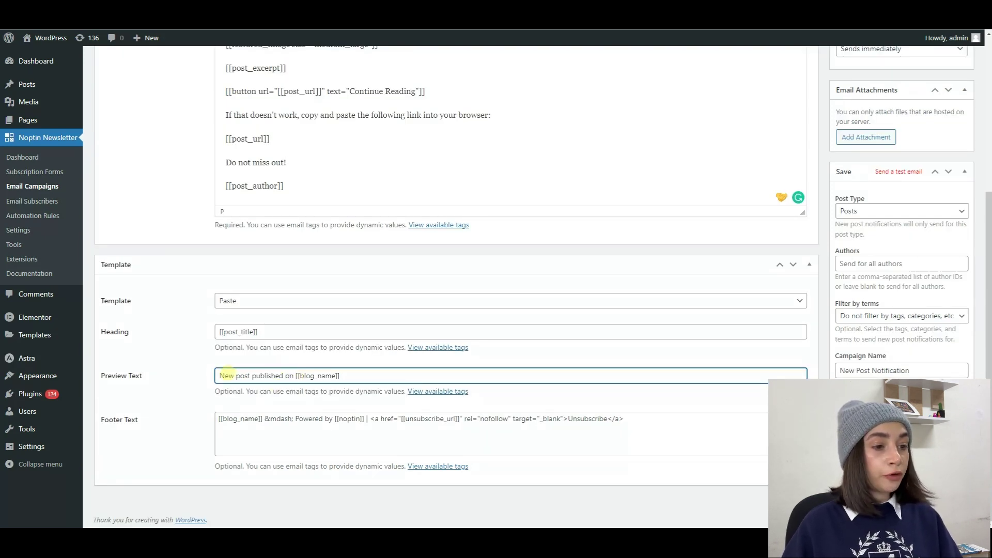
drag(295, 376, 253, 377)
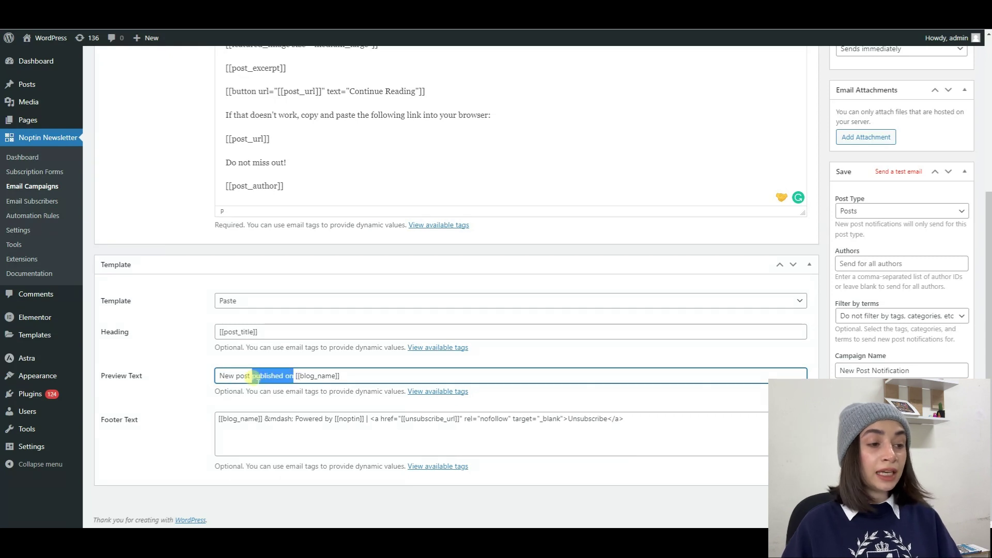
key(BackSpace)
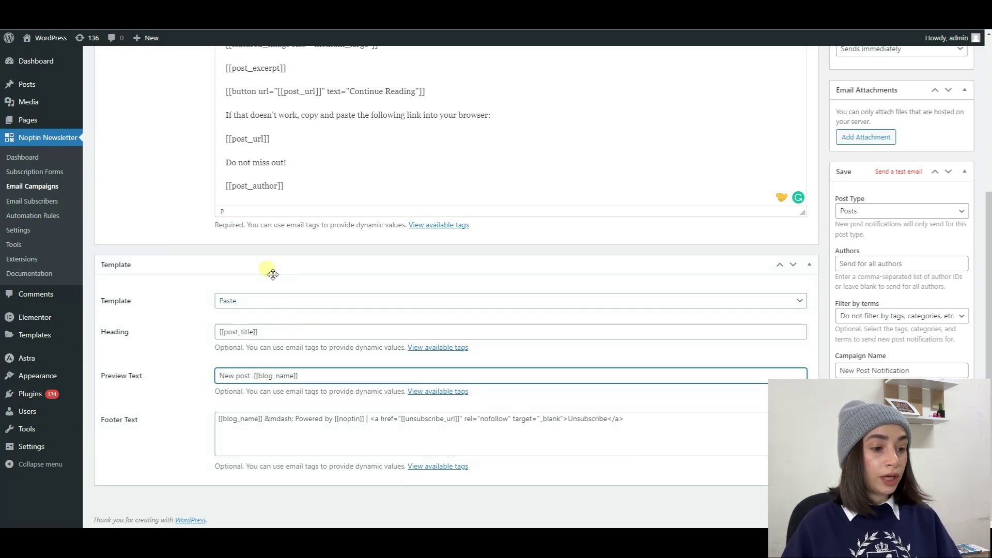
Replace the closing line "Cheers" in the email content with "Do not miss out!".
scroll(296, 229, up, 3)
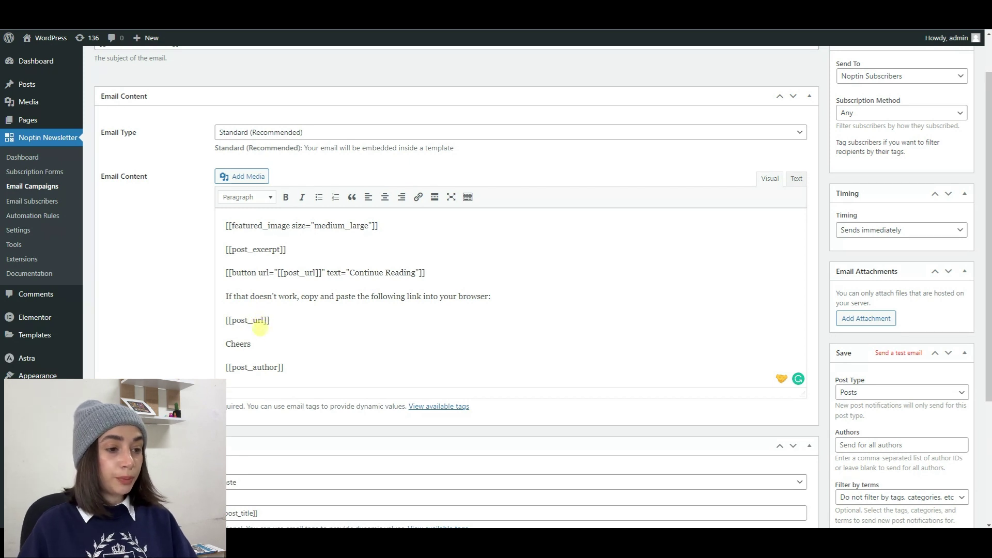
double_click(249, 344)
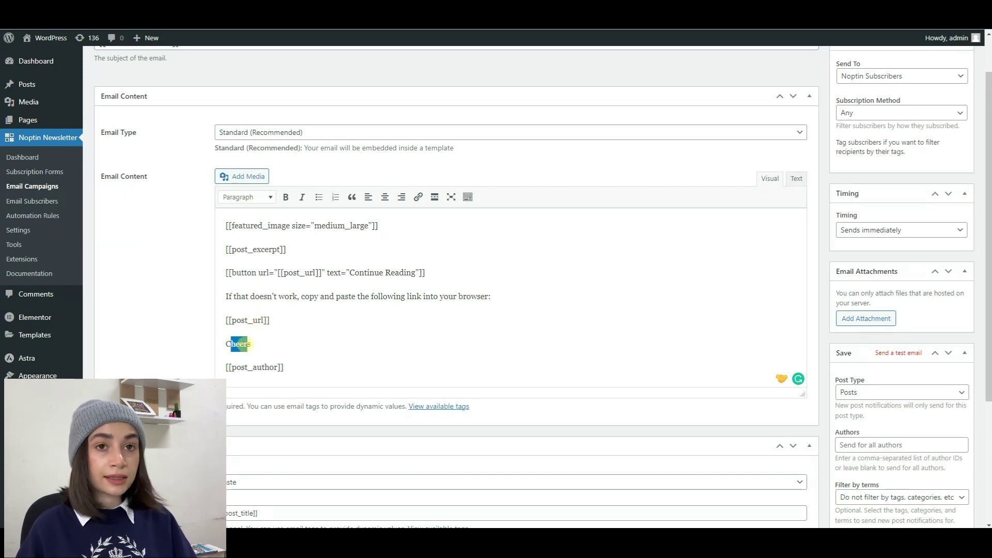
drag(250, 344, 228, 343)
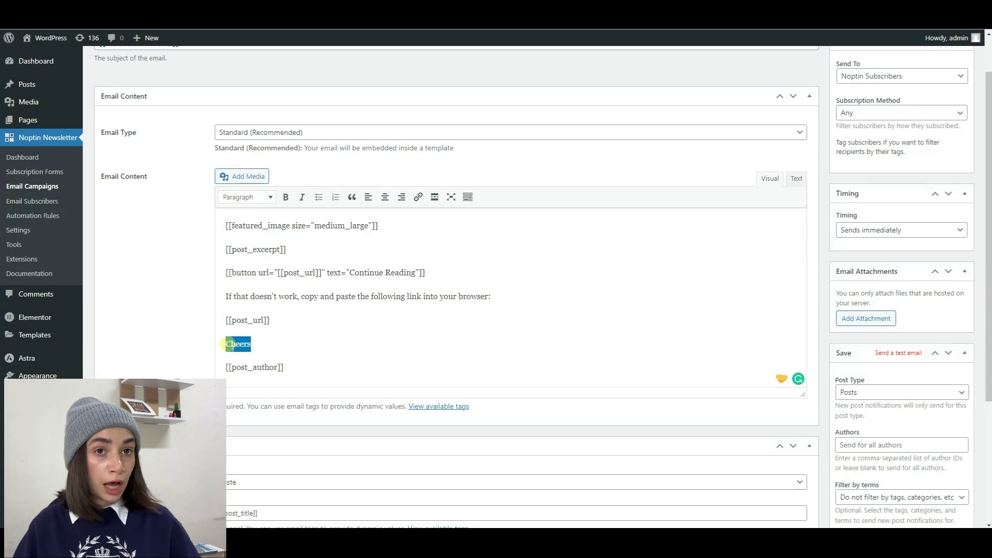
text(Do not miss out)
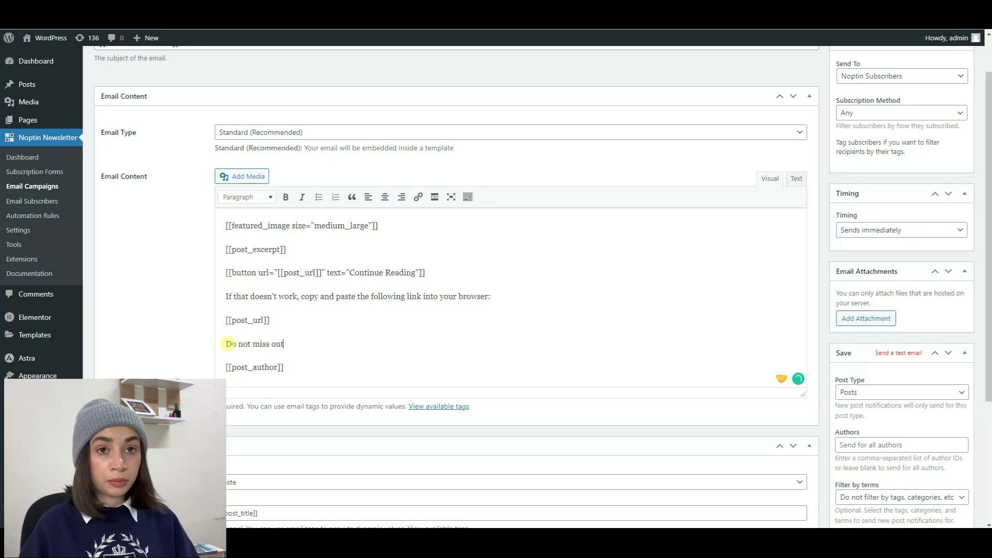
text(!)
Set the New Post Notification campaign's status to Active and save the campaign.
scroll(227, 344, down, 3)
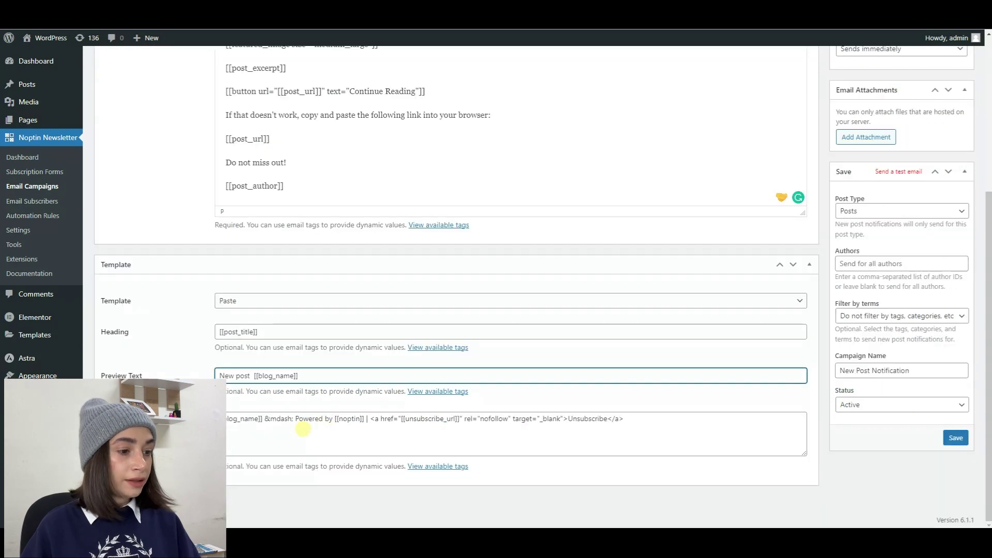
click(238, 436)
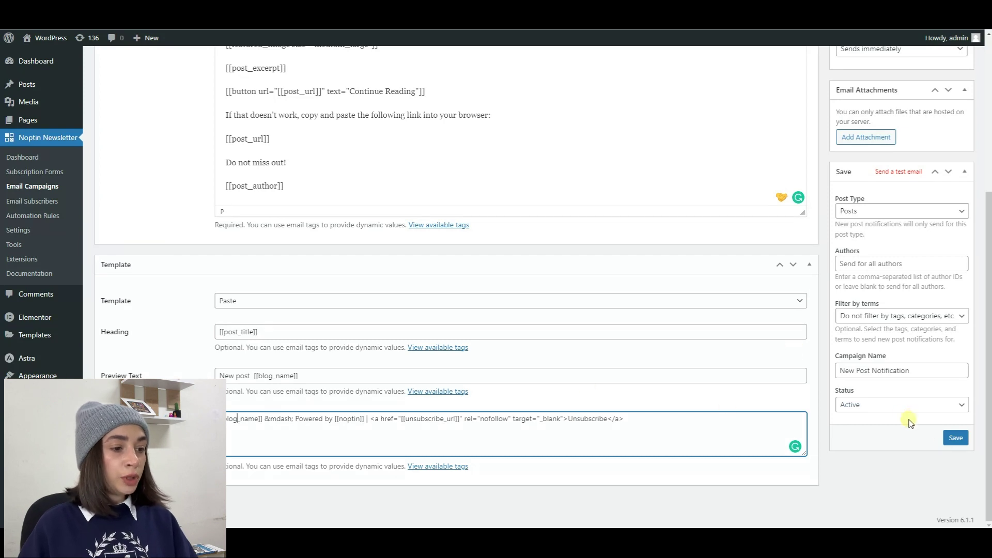
click(937, 406)
click(864, 418)
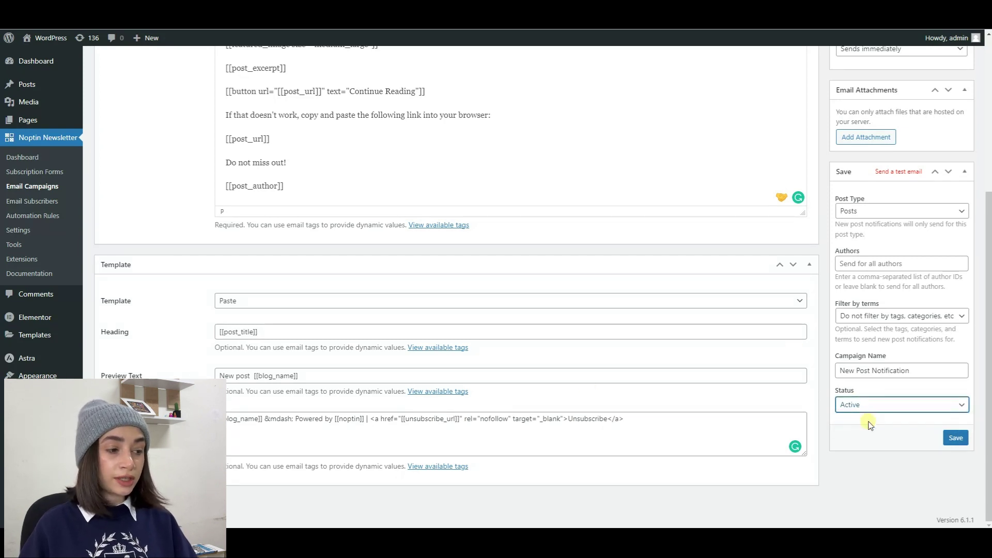
click(956, 438)
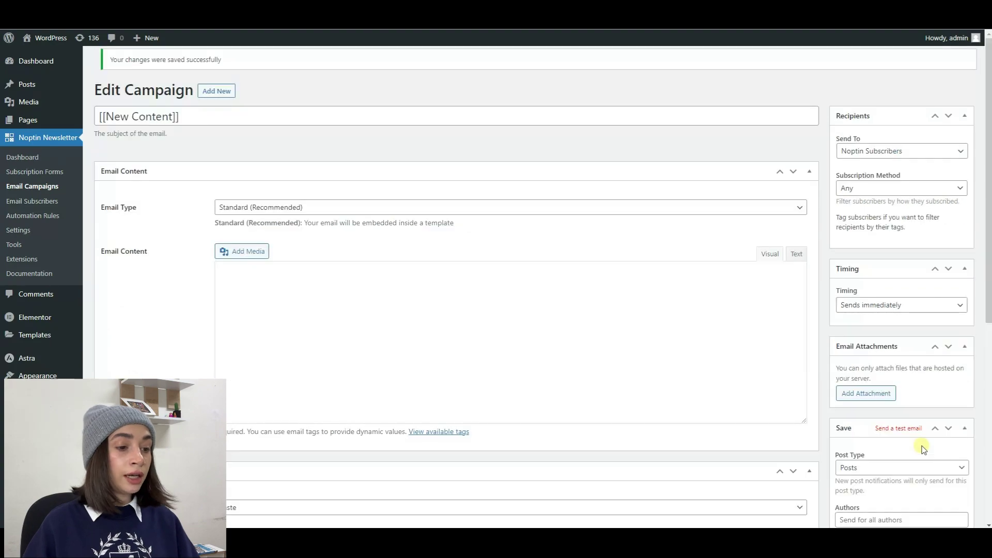
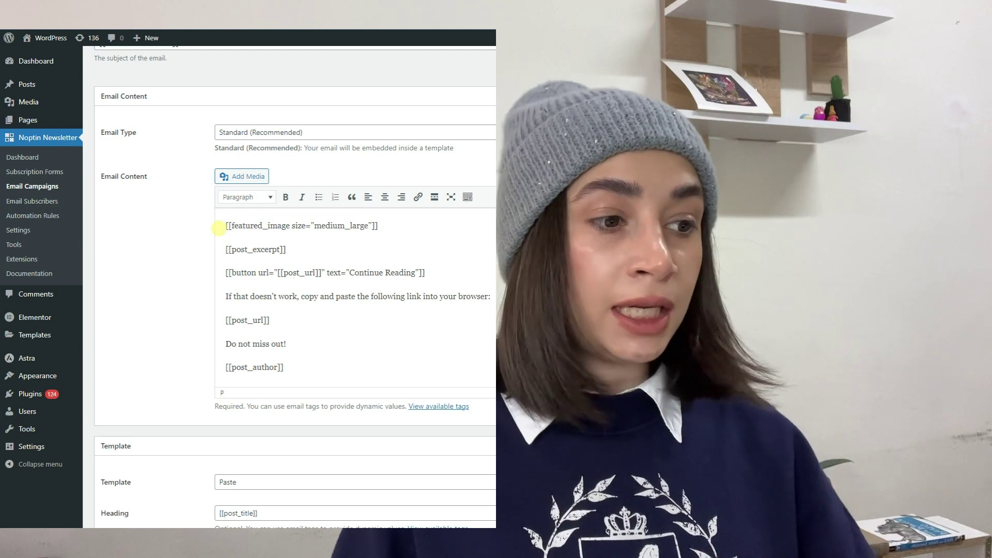
Examine the featured image and post author tags in the email content.
drag(378, 226, 225, 226)
click(371, 233)
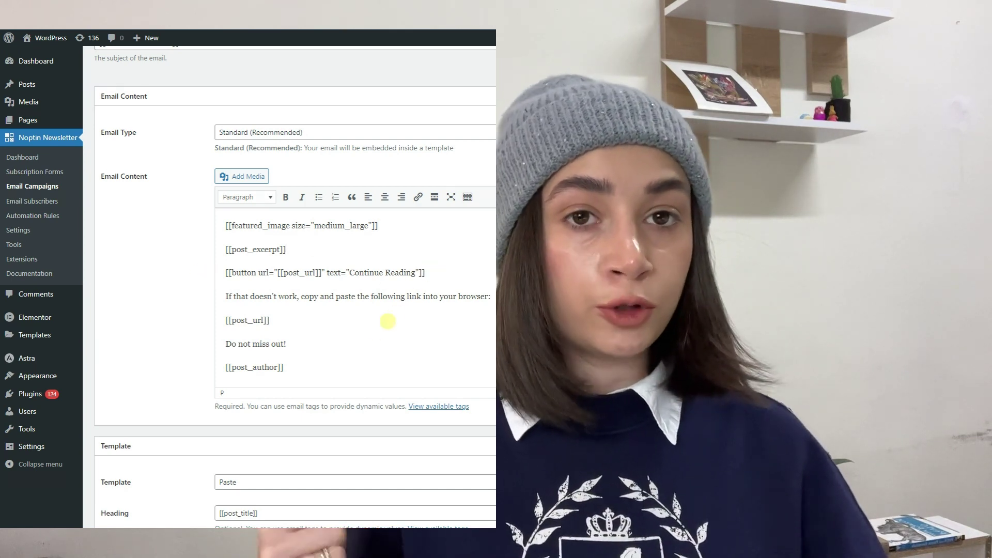
drag(284, 368, 224, 368)
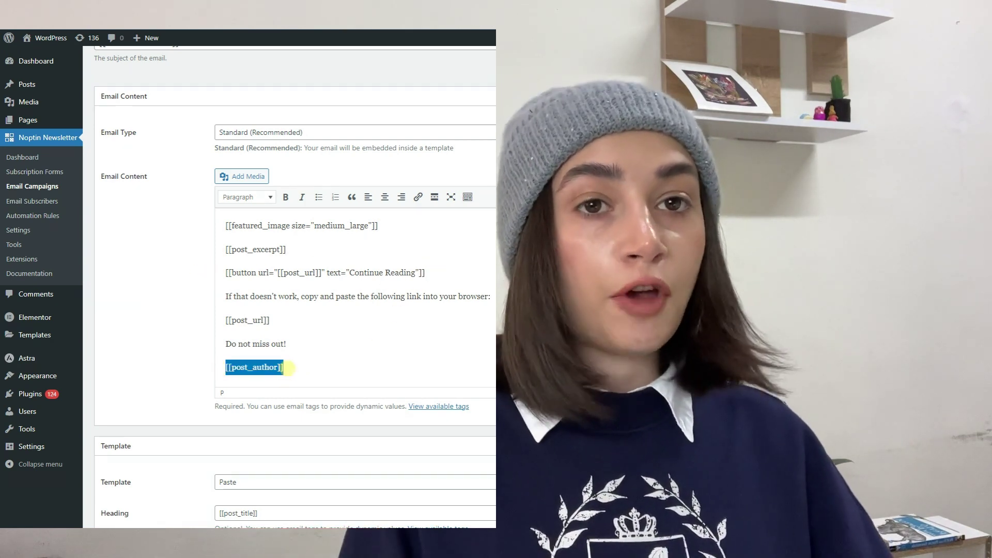
click(286, 368)
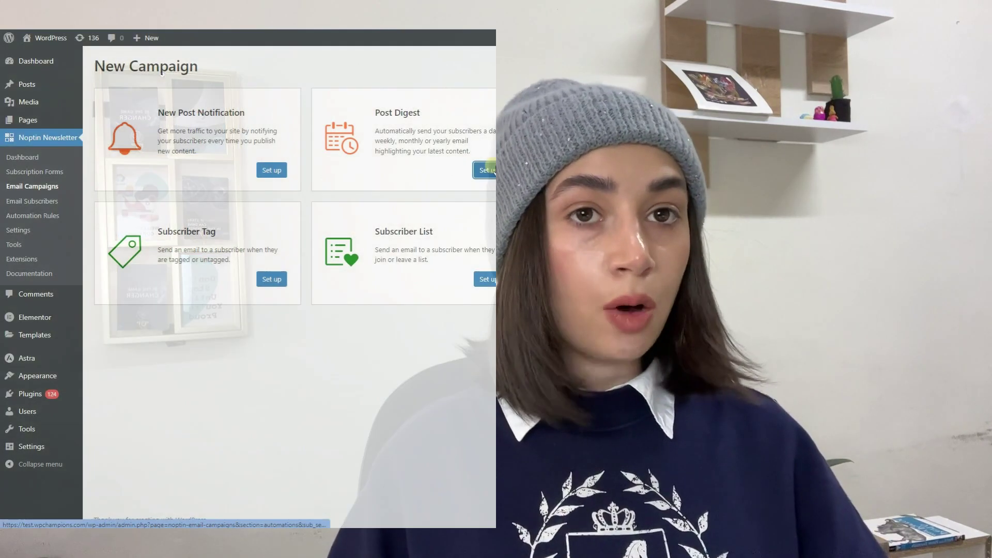
Set up a Post Digest campaign and add [[post_digest post_type="product,post"]] on a new line of its email content.
click(482, 170)
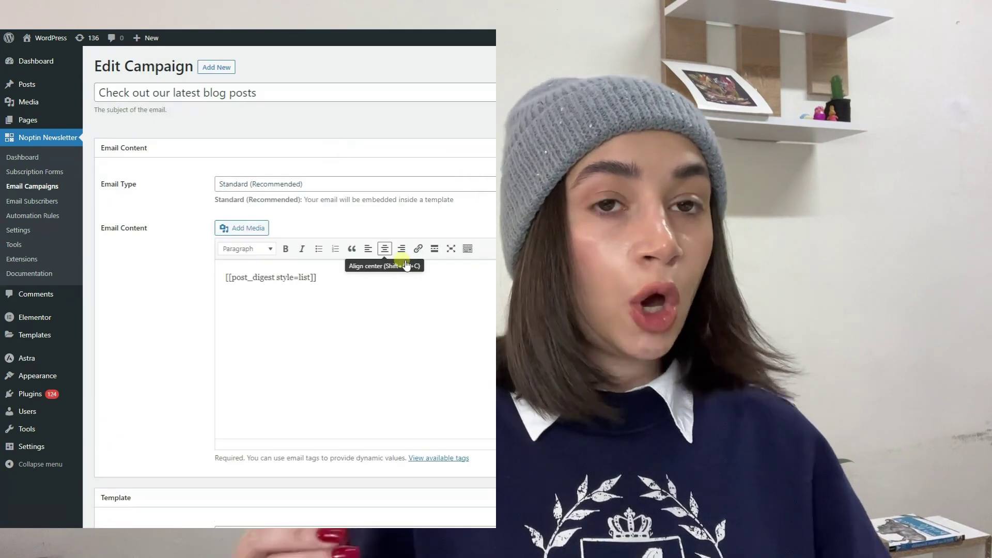
click(367, 277)
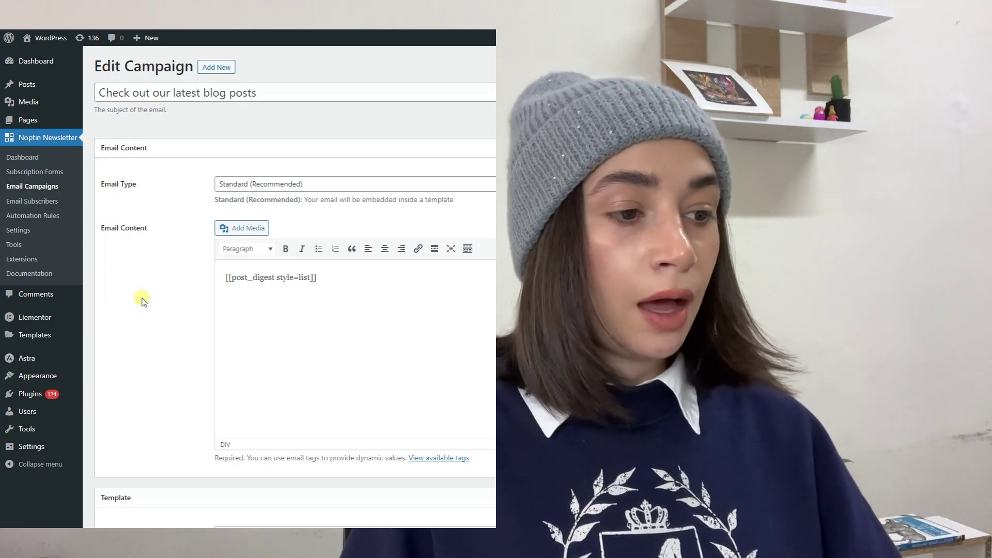
scroll(150, 294, down, 1)
click(449, 264)
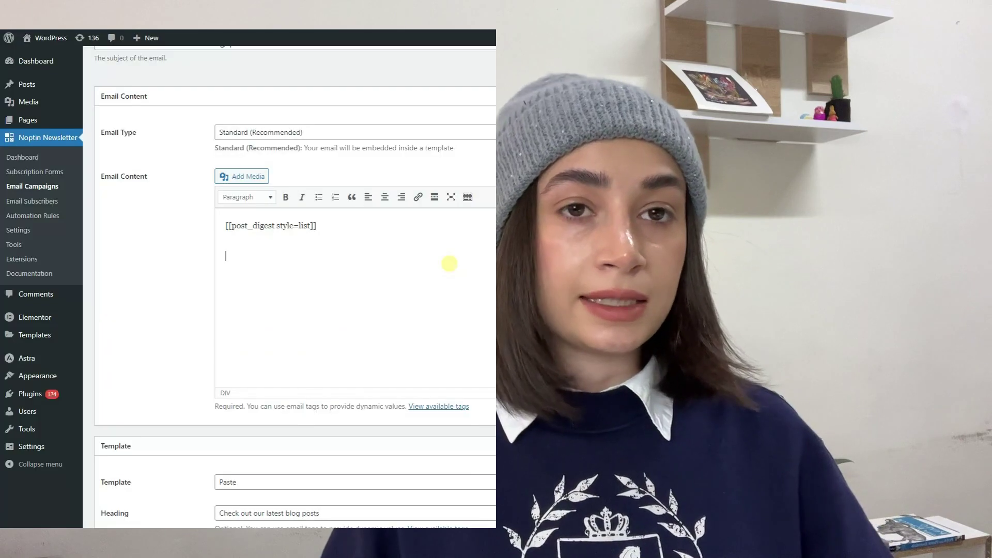
text([[post_digest post_type="product,post"]])
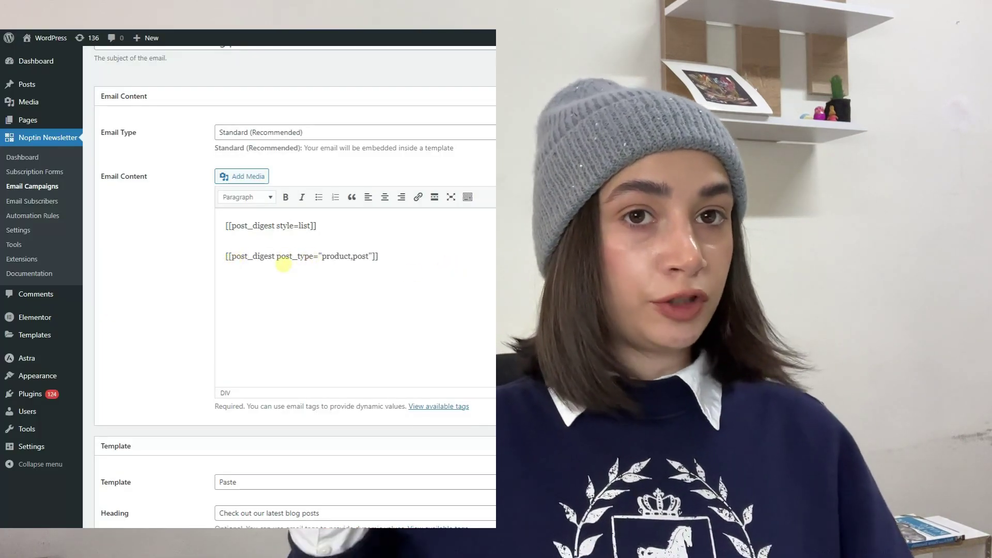
Add the tag [[post_digest limit=4]] below the product and post digest tag in the email content.
drag(275, 257, 225, 257)
click(353, 257)
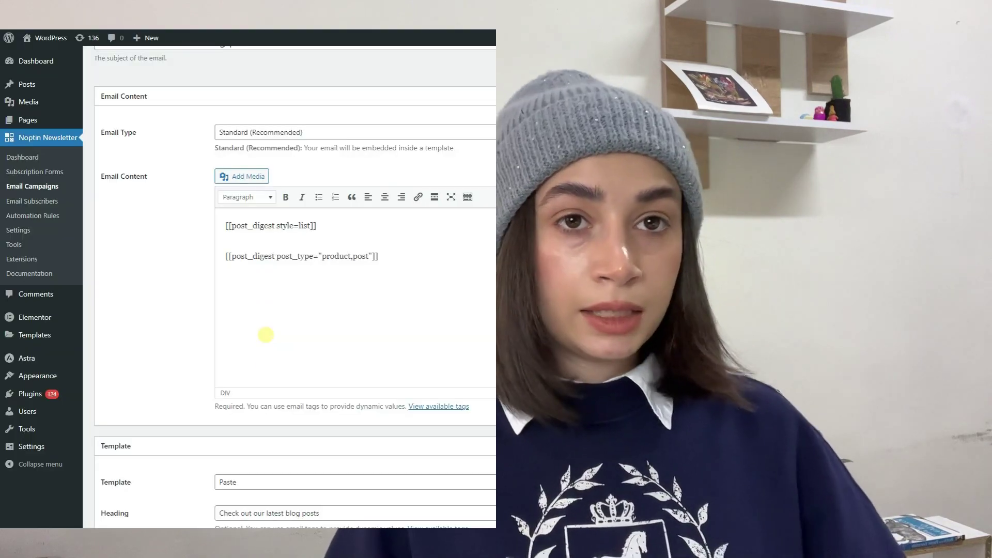
text([[post_digest limit=4]])
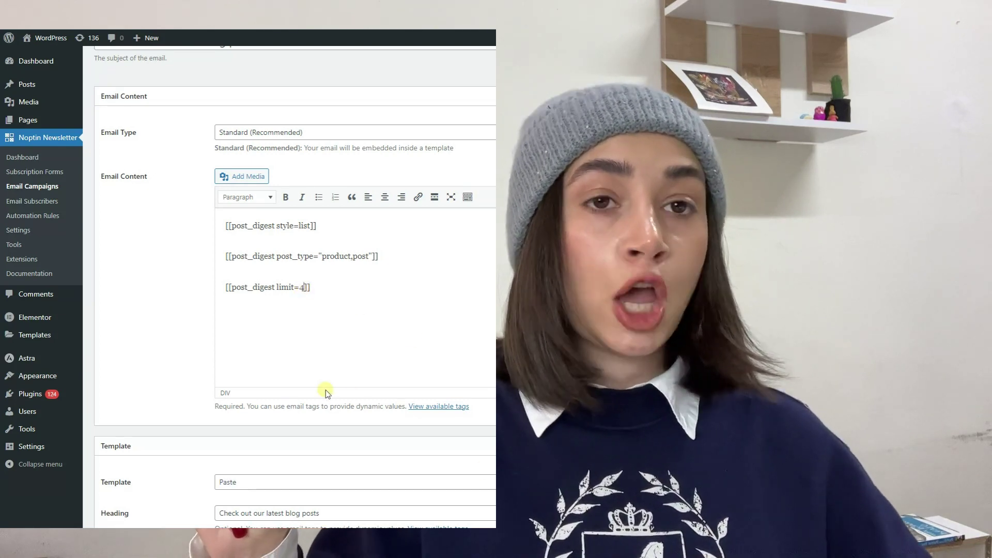
Add the tag [[post_digest limit=-1]] on a new line below the limit=4 tag in the email content.
click(340, 291)
key(Return)
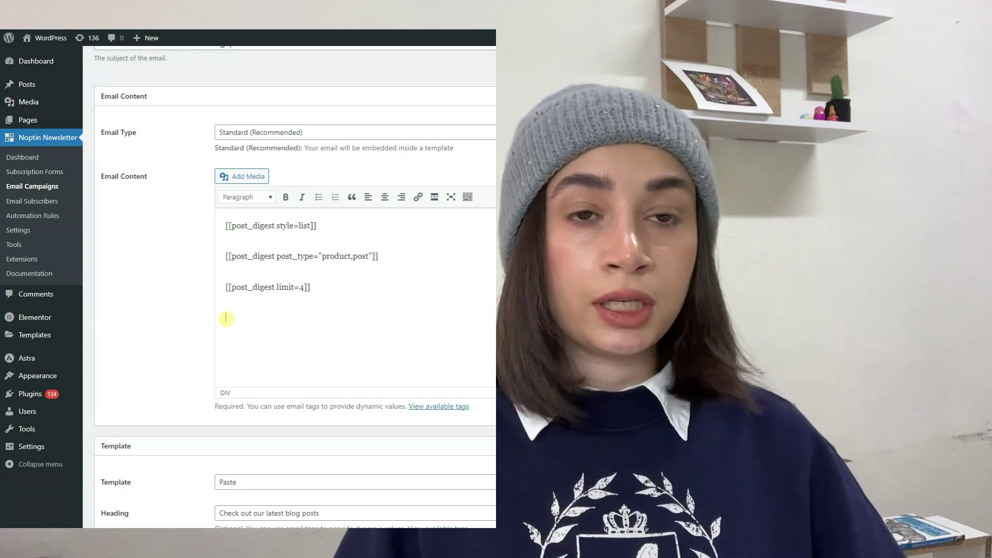
text([[post_digest limit=-1]])
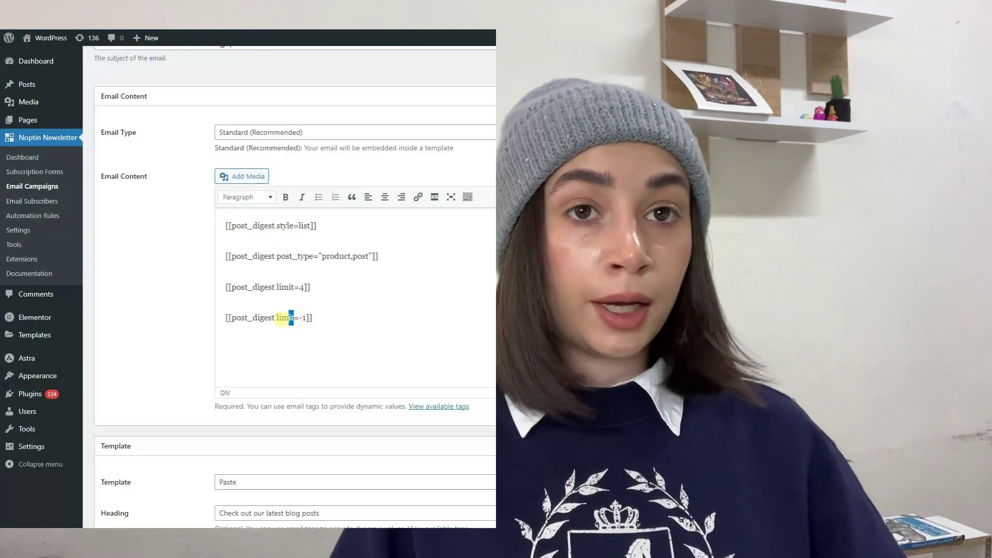
double_click(302, 317)
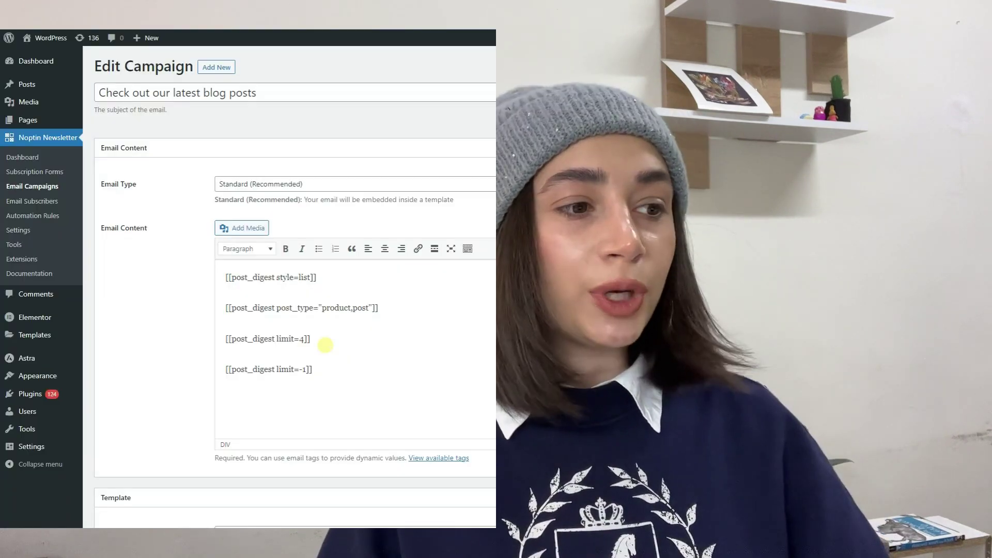
Add [[post_digest post_type="post" cat="9"]] and [[post_digest post_type="post" tag="video"]] on new lines of the email content.
text([[post_digest post_type="post" cat="8"]])
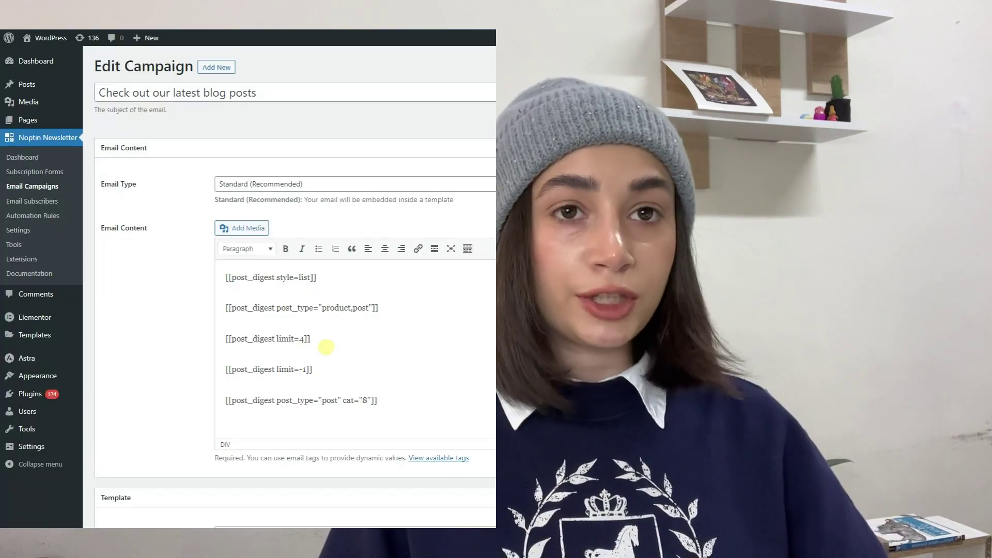
drag(343, 400, 370, 402)
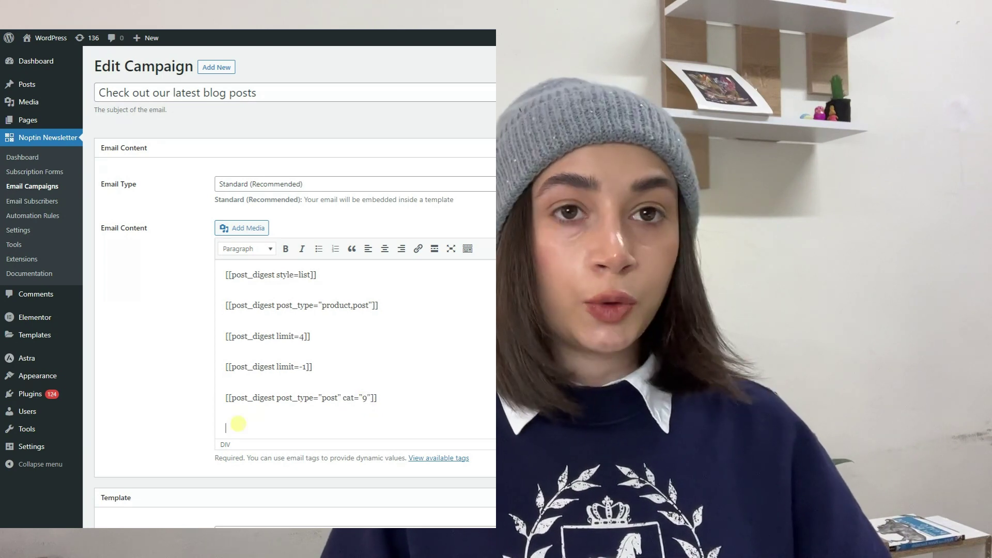
text([[post_digest post_type="post" tag="video"]])
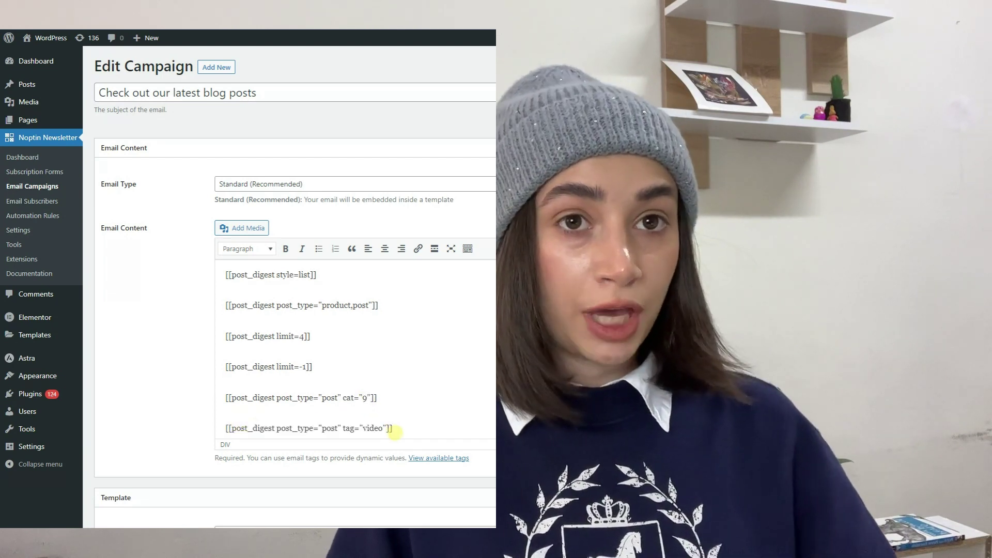
Add [[post_digest post_type="product" product_cat="hoodies"]] and [[post_digest meta_key="color"]] on new lines of the email content.
text([[post_digest post_type="product" product_cat="hoodies"]])
text([[post_digest meta_key="color"]])
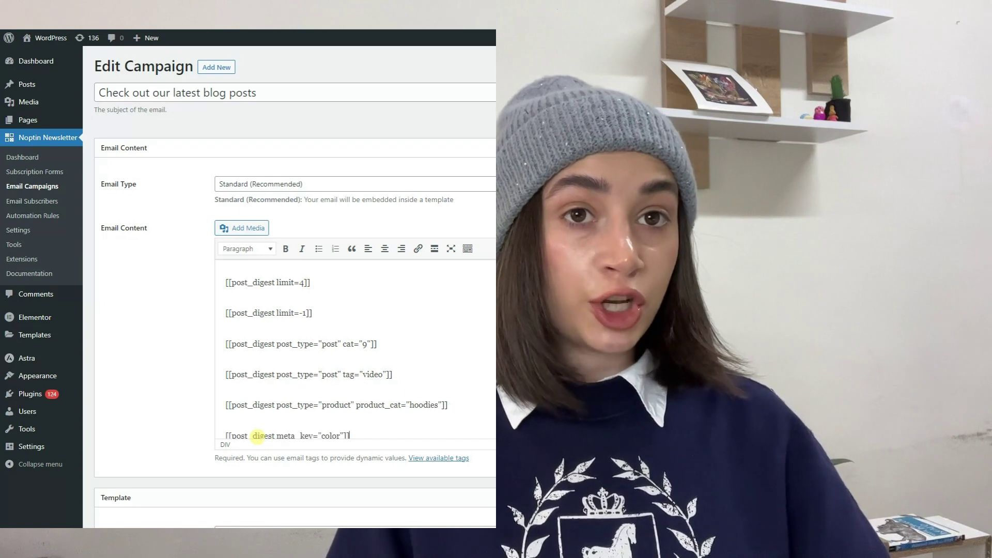
scroll(308, 403, down, 1)
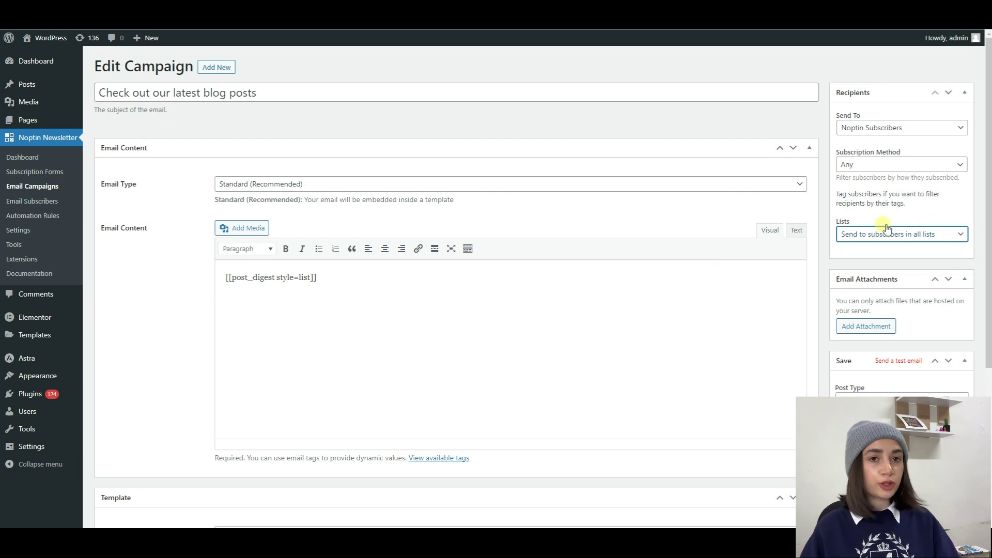
Open the New Post Notification automated email for editing and restrict its recipients to subscribers in the Main List.
click(49, 189)
click(191, 66)
mouse_move(157, 144)
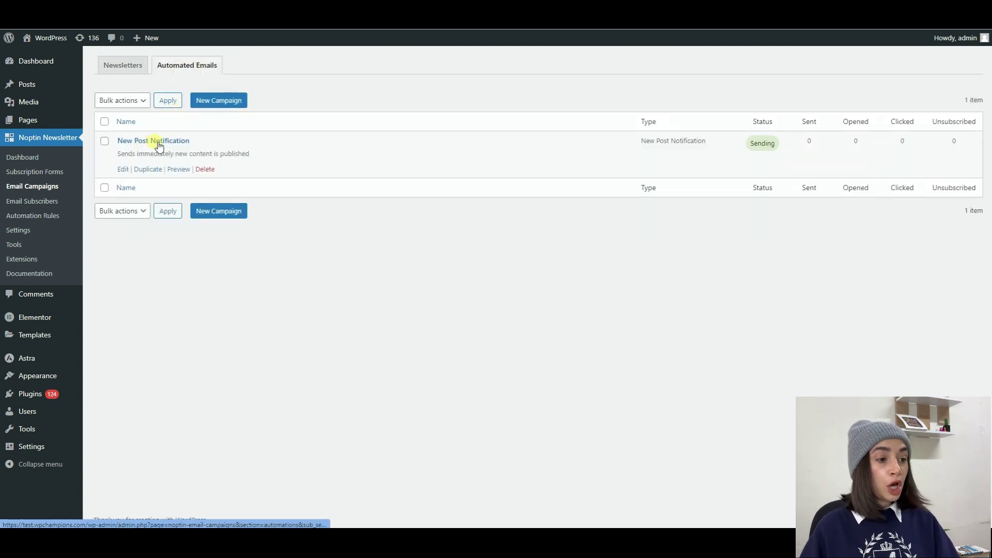
click(158, 144)
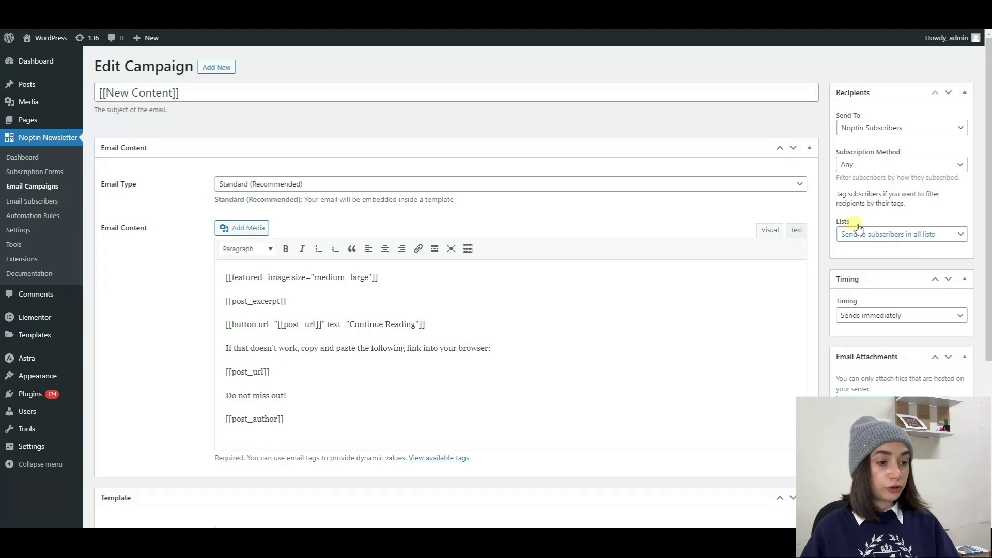
click(957, 238)
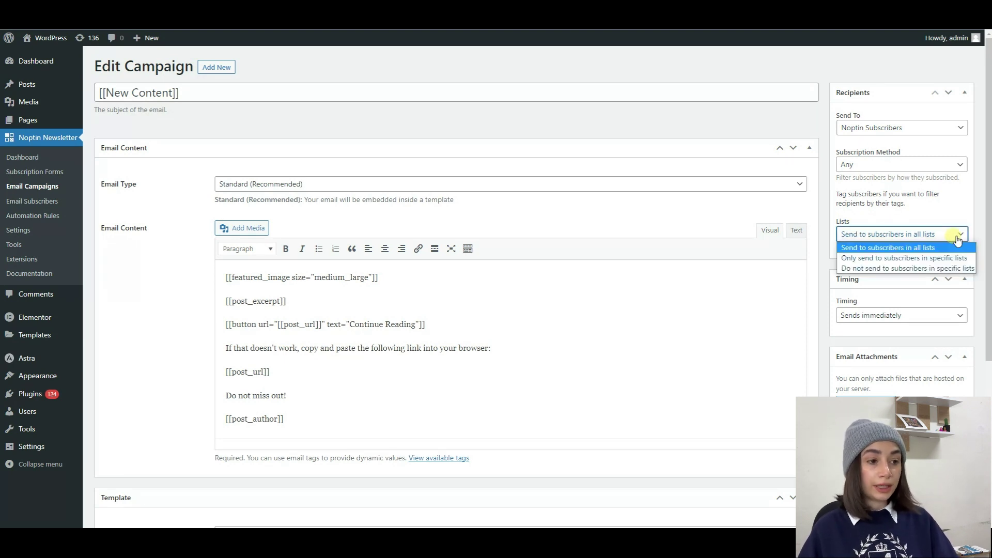
click(852, 258)
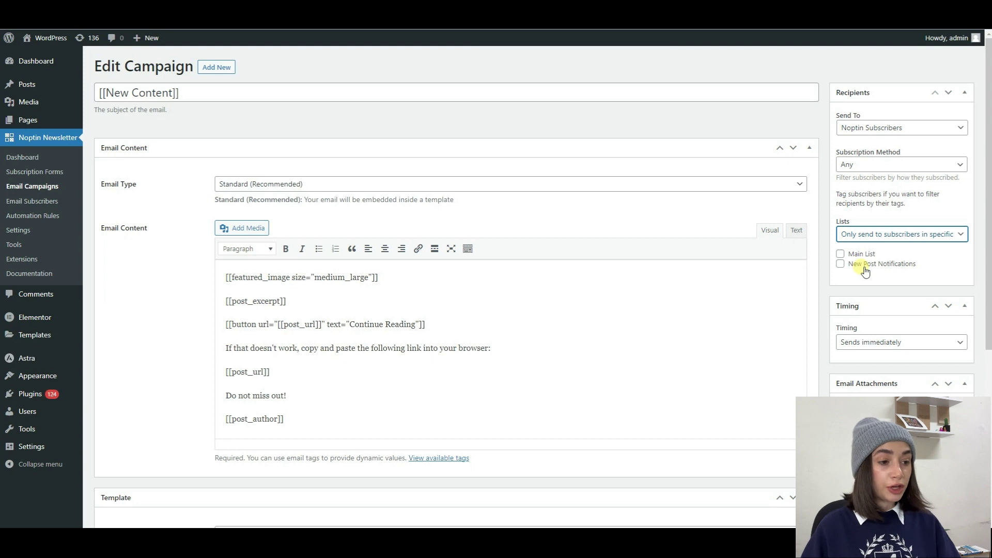
click(840, 254)
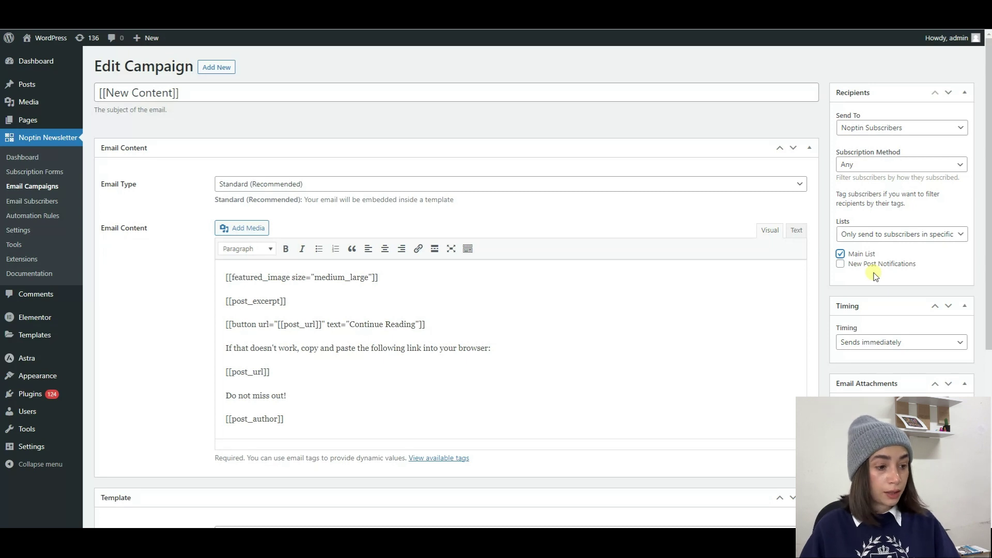
Set the campaign's timing to Sends after a delay, enter 10 as the delay length and open the delay unit choices.
click(925, 343)
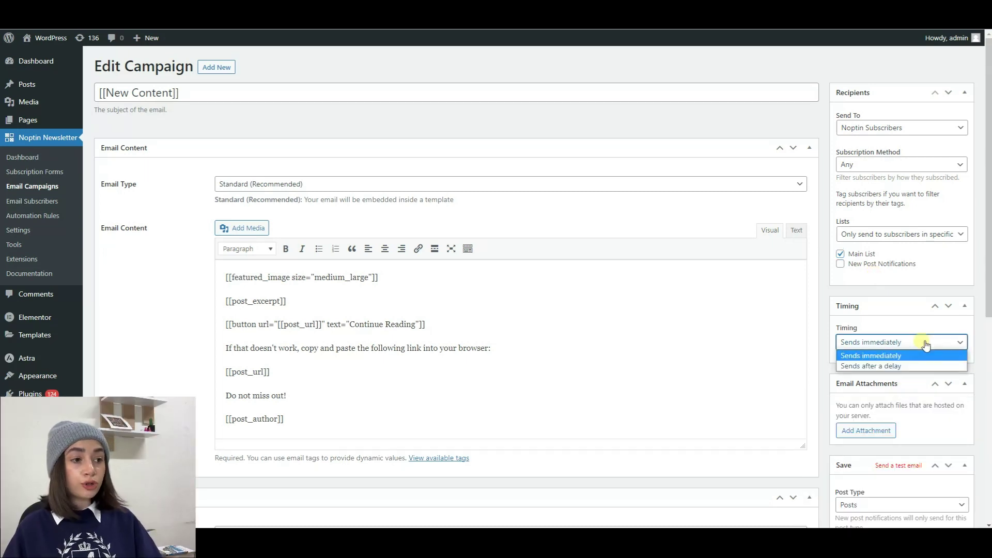
click(851, 366)
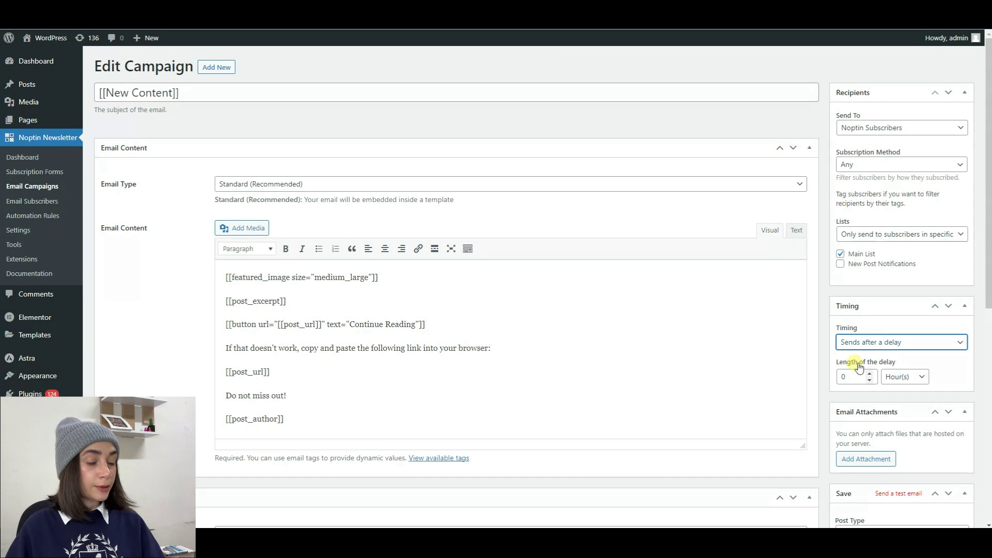
click(887, 343)
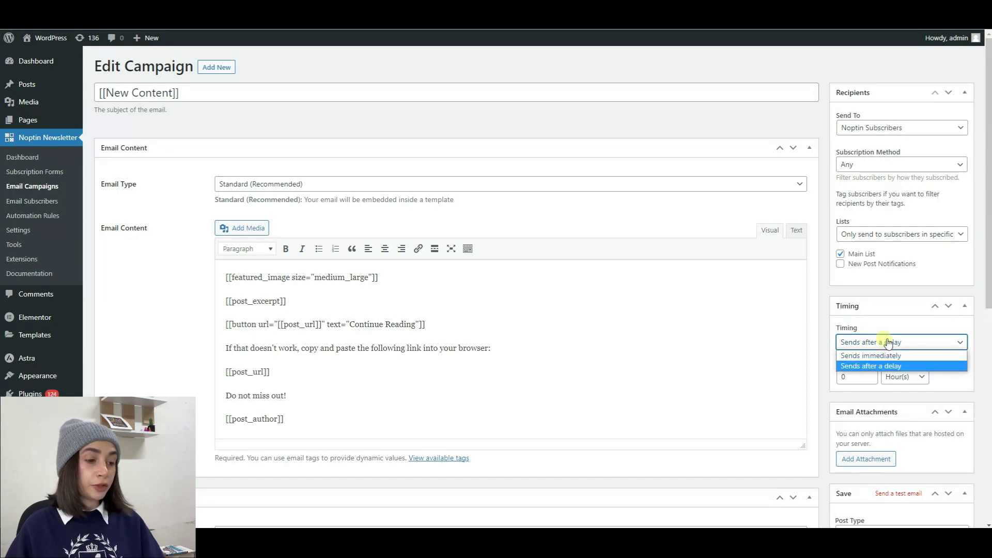
click(875, 366)
click(849, 380)
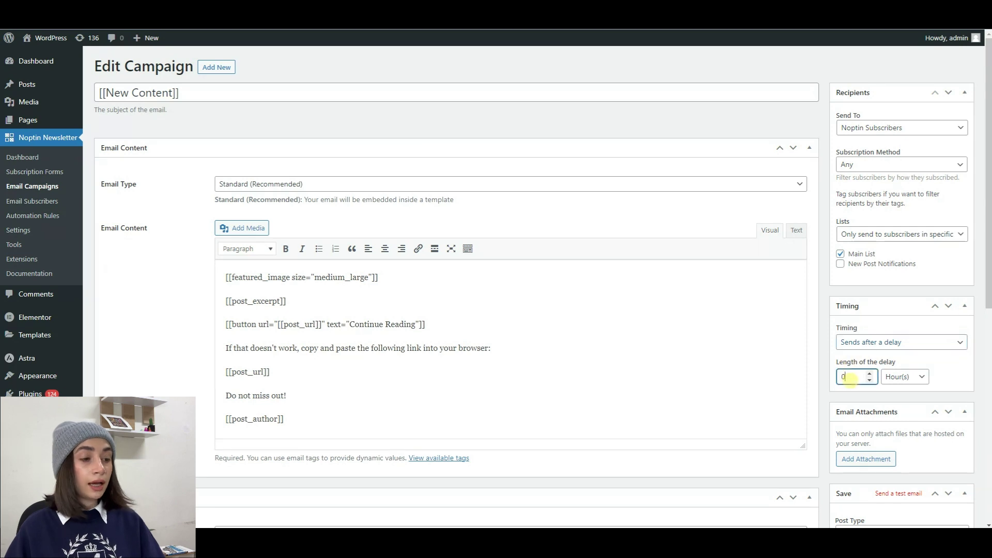
click(895, 380)
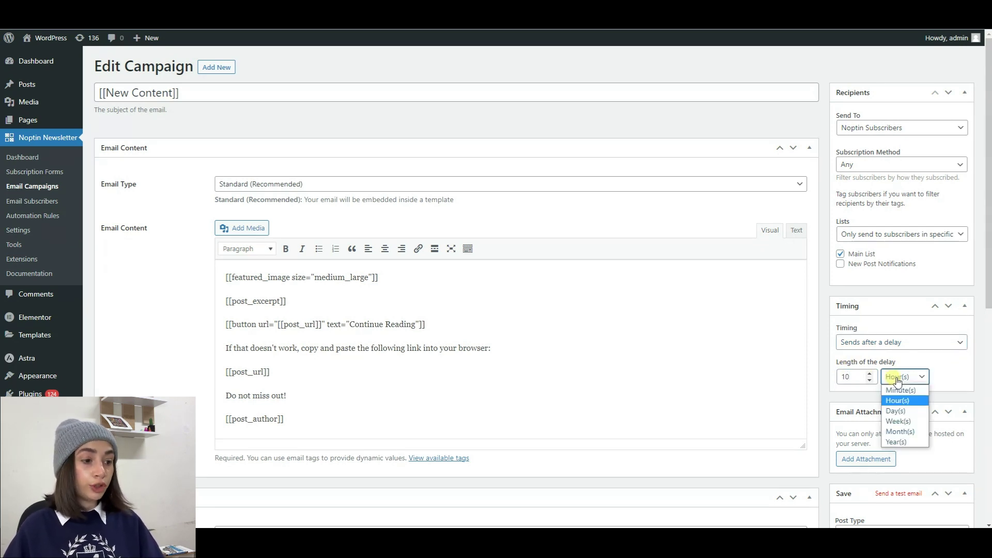
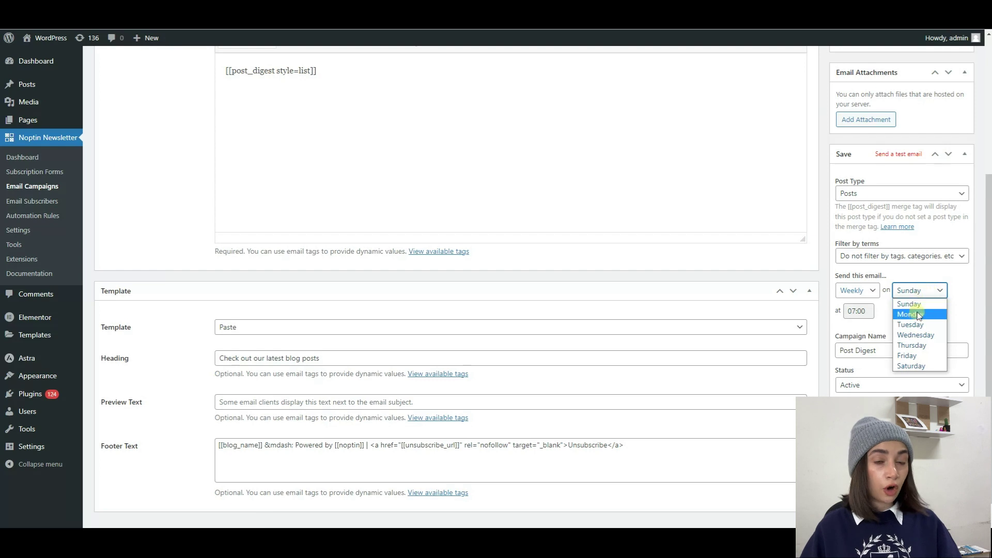
Schedule the weekly Post Digest email for Saturday with the sending hour set to 8.
click(911, 366)
click(864, 316)
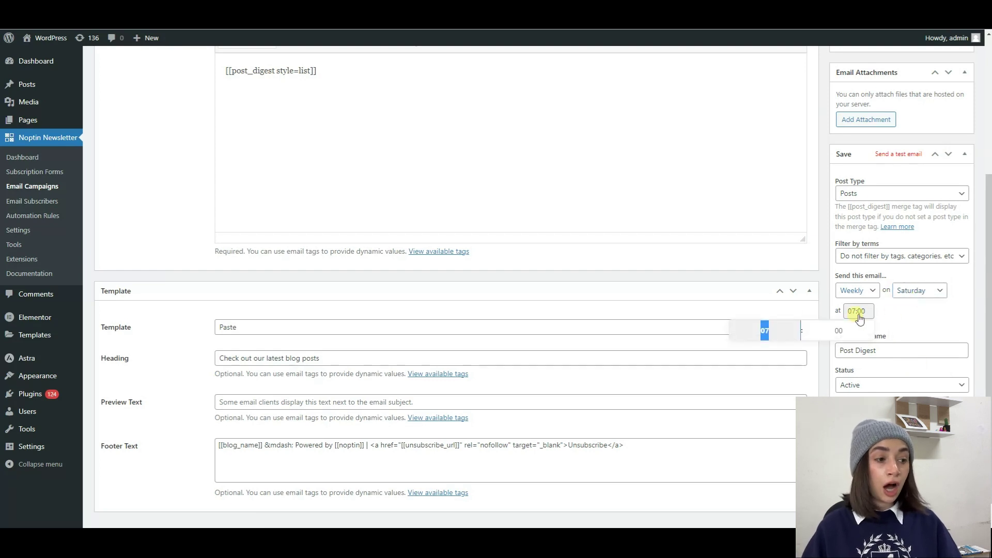
click(796, 324)
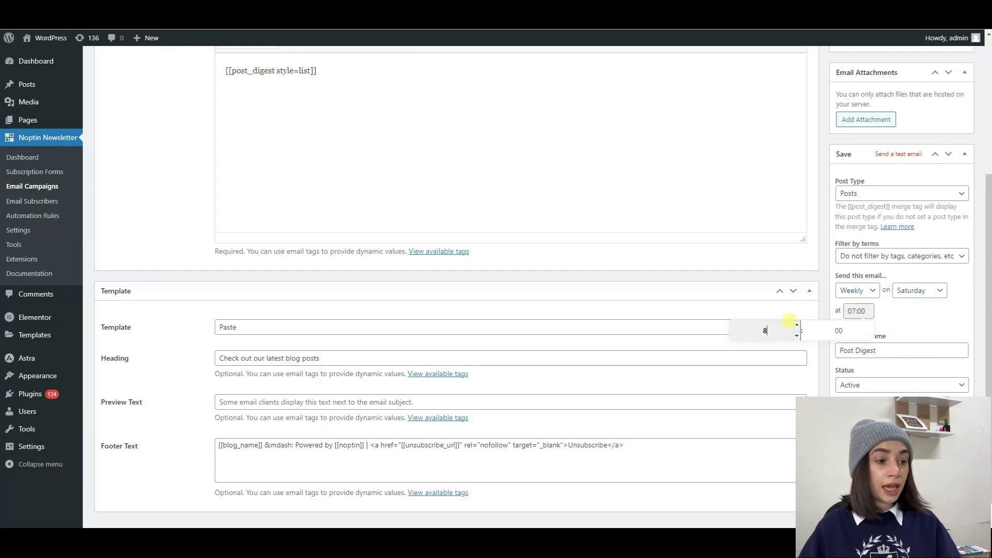
click(881, 320)
click(955, 419)
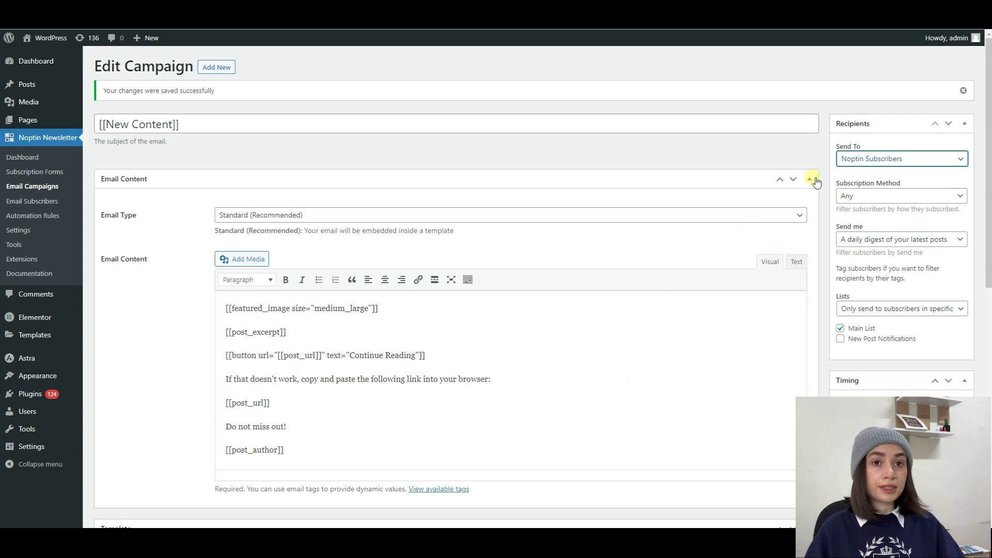
Set the New Post Notification campaign to be sent to WordPress Users.
click(908, 162)
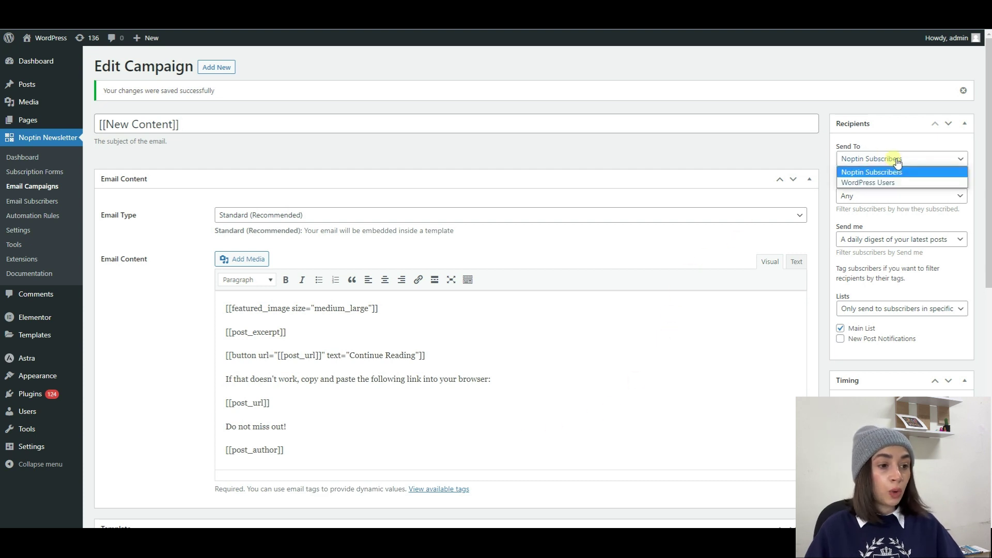
click(869, 183)
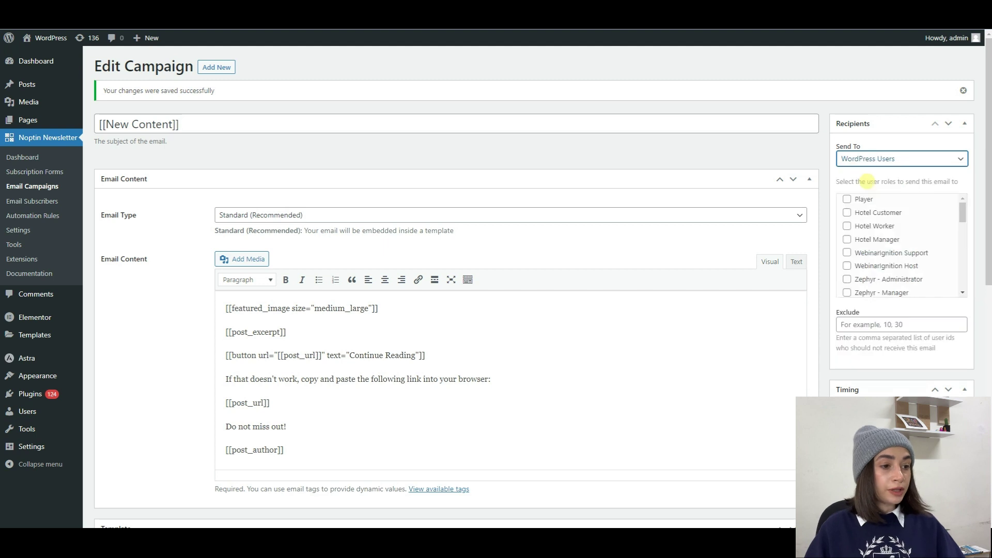
click(895, 162)
click(896, 163)
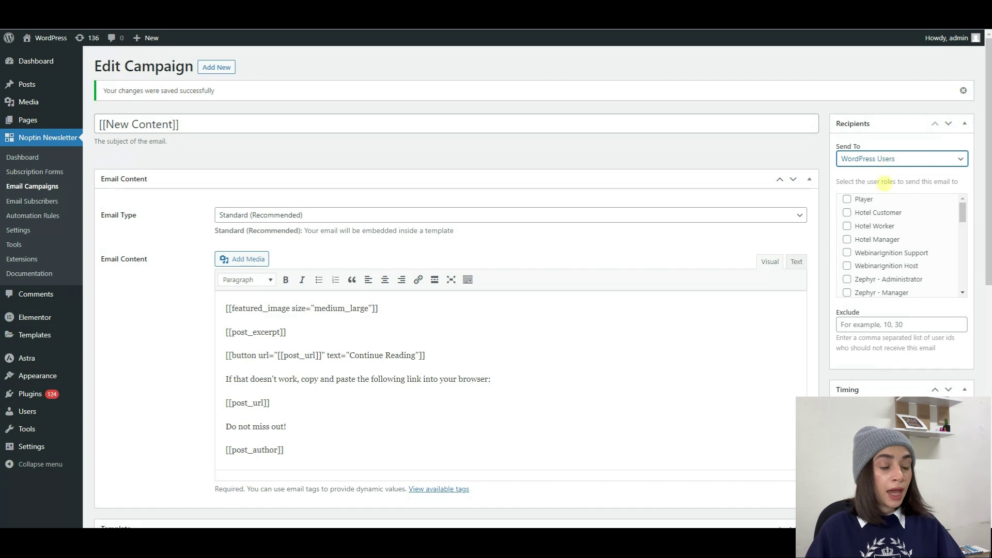
Choose the Hotel Worker and Author user roles as recipients of the campaign.
click(848, 227)
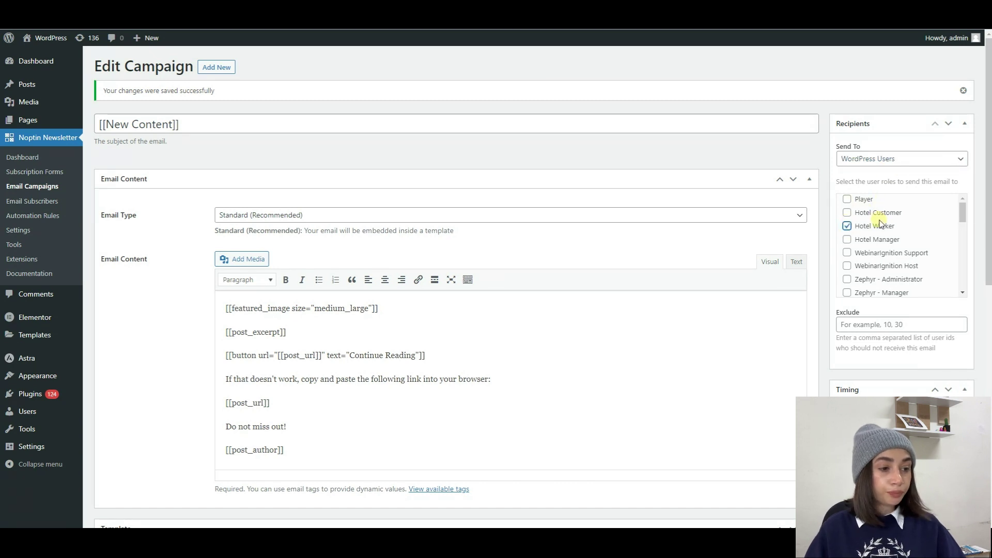
scroll(882, 228, down, 1)
scroll(860, 269, down, 1)
scroll(878, 248, down, 1)
scroll(899, 241, down, 1)
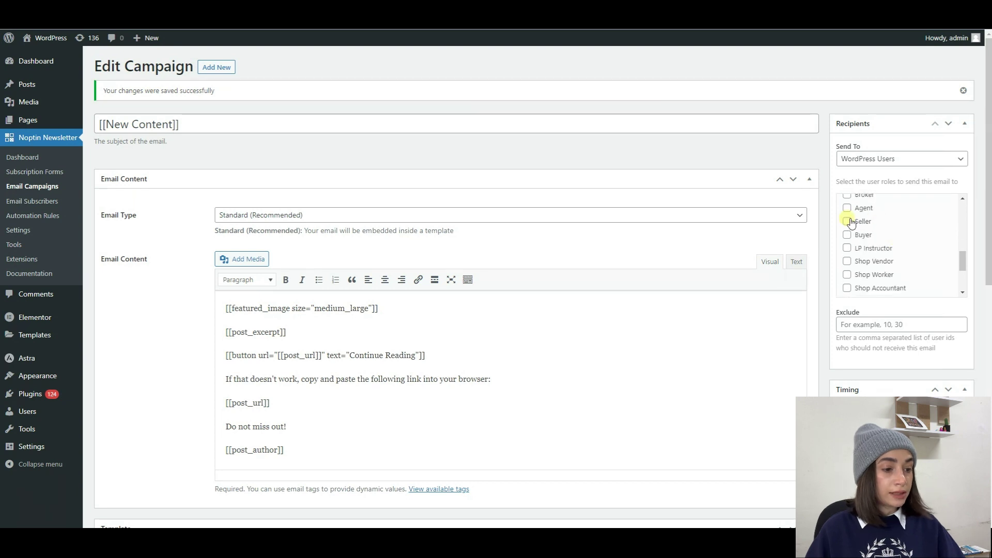
scroll(878, 230, down, 1)
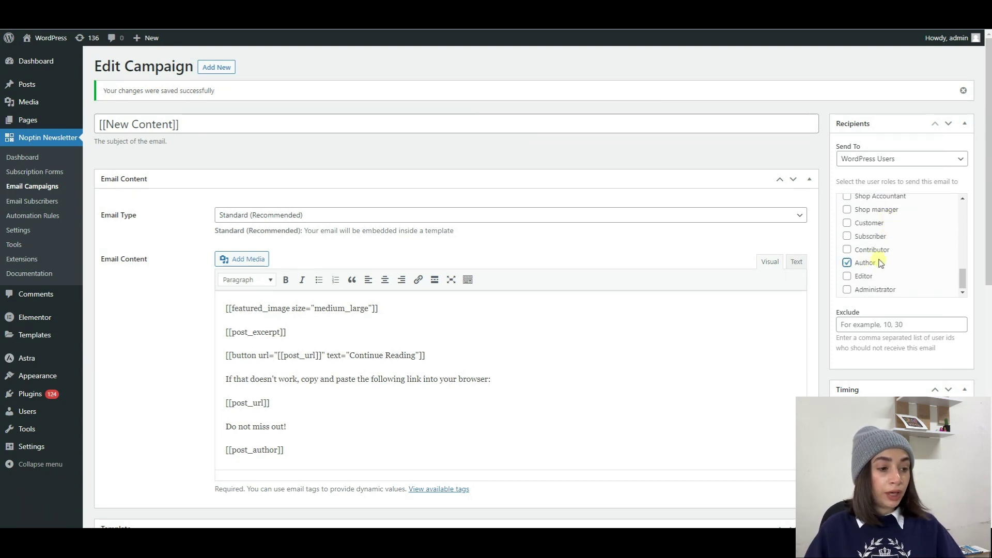
scroll(913, 253, up, 3)
scroll(914, 252, up, 1)
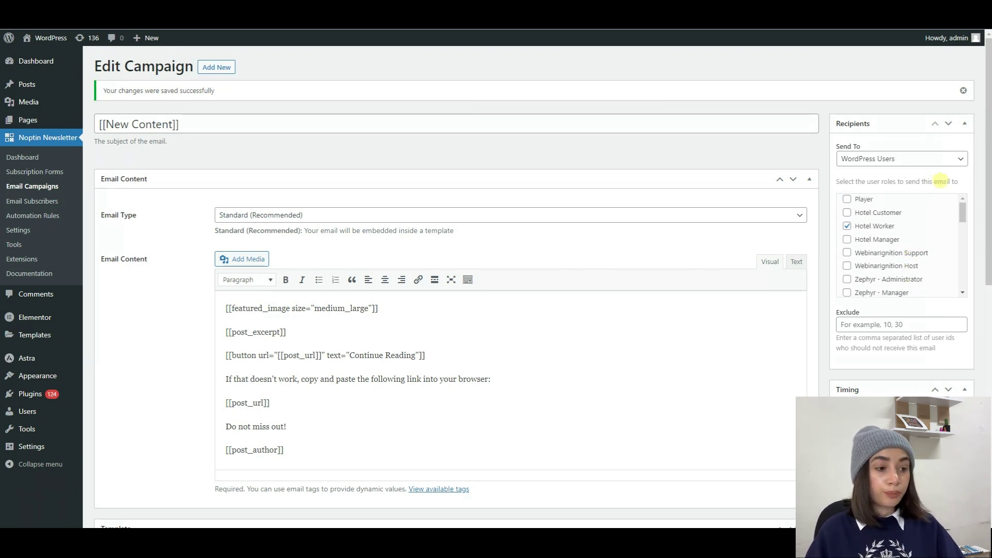
Exclude the user IDs 15 and 16 from receiving the campaign.
click(893, 324)
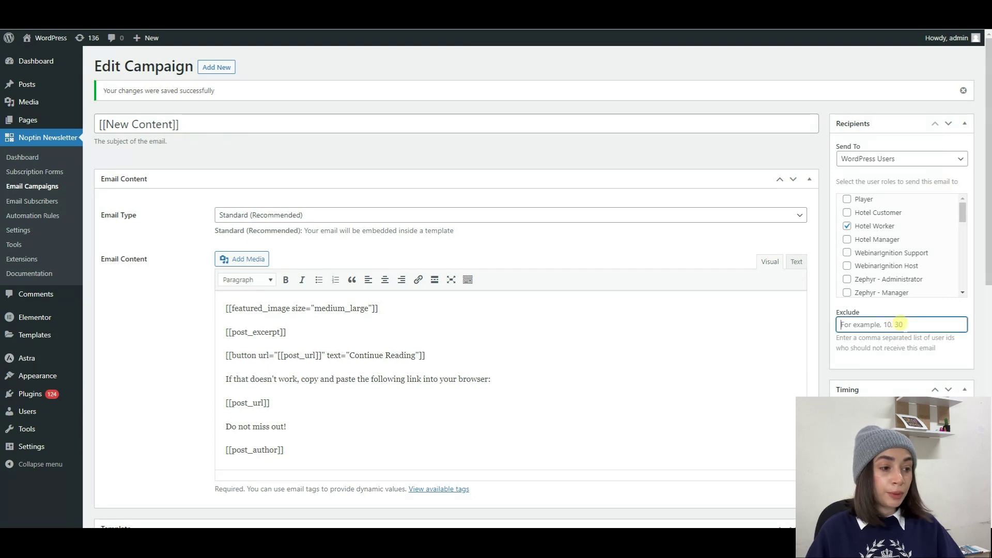
text(15)
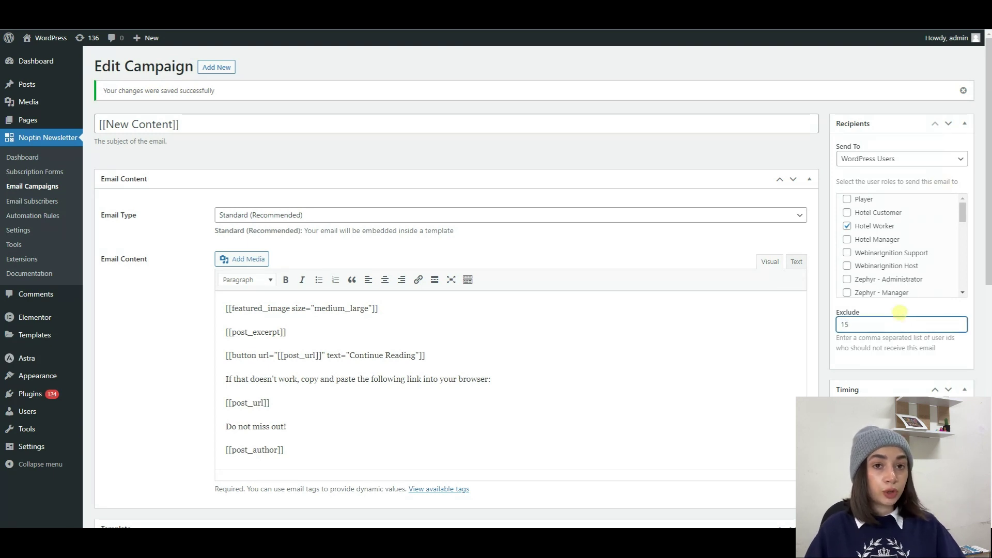
scroll(898, 272, down, 3)
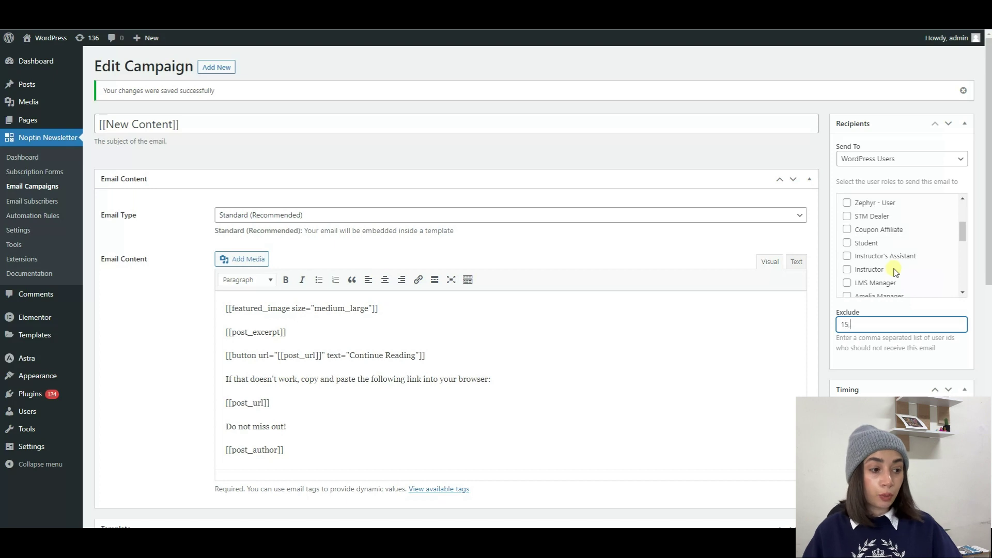
text(, 16)
click(883, 362)
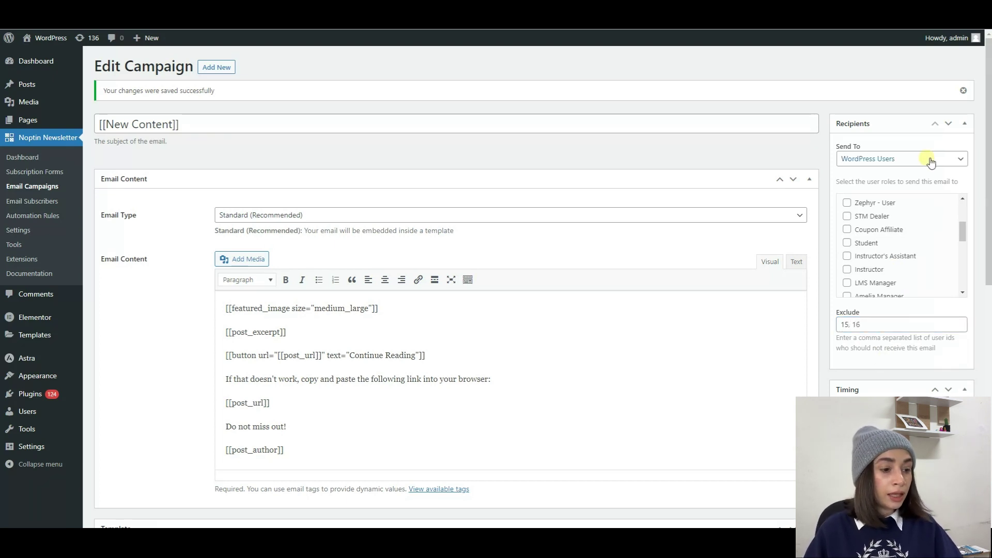
Change the recipients of the New Post Notification campaign to WooCommerce Customers, without limiting it to paying customers.
scroll(930, 161, down, 9)
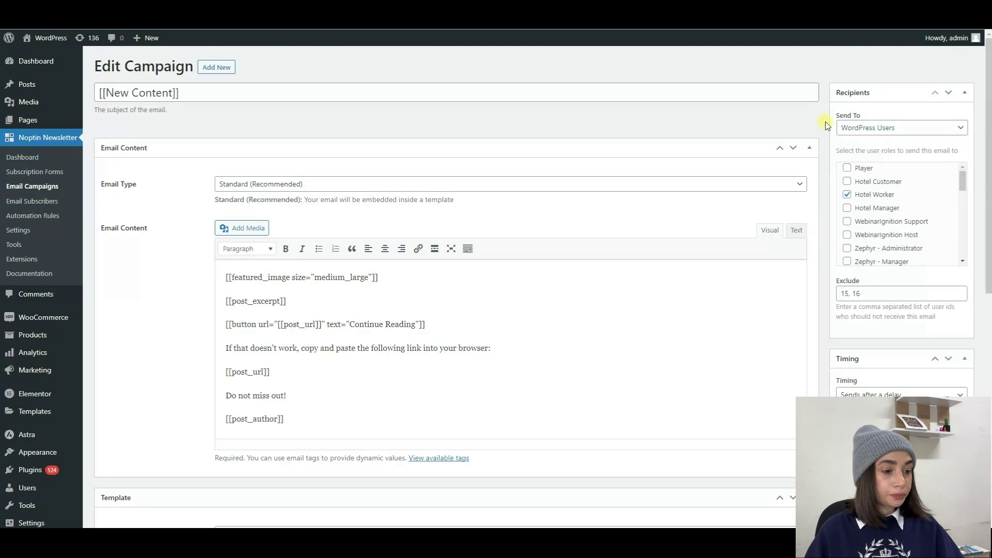
click(887, 129)
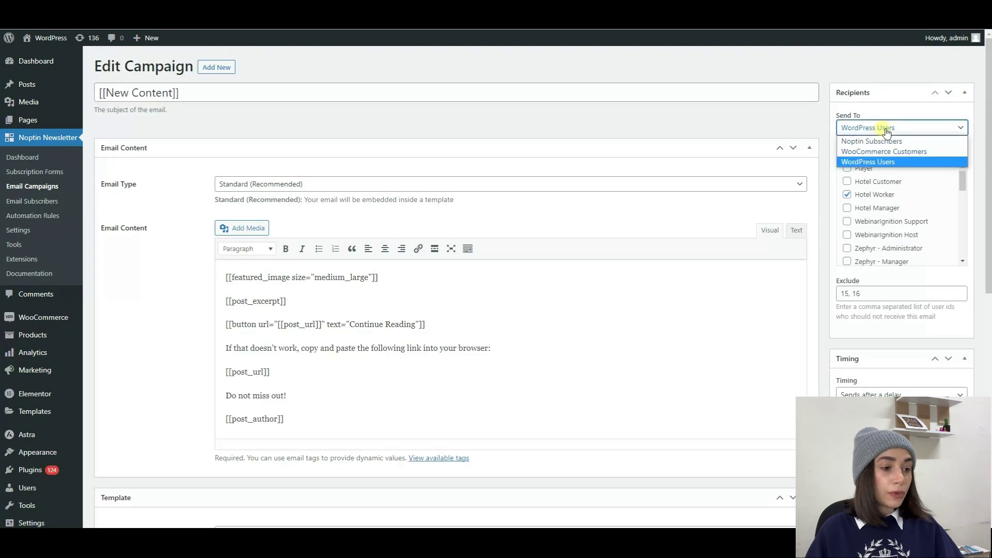
click(884, 151)
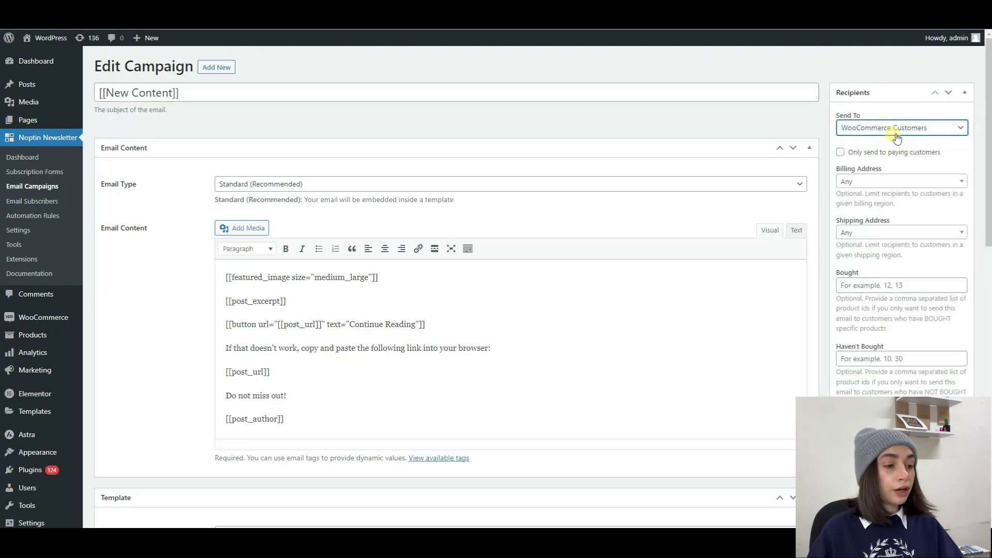
click(840, 153)
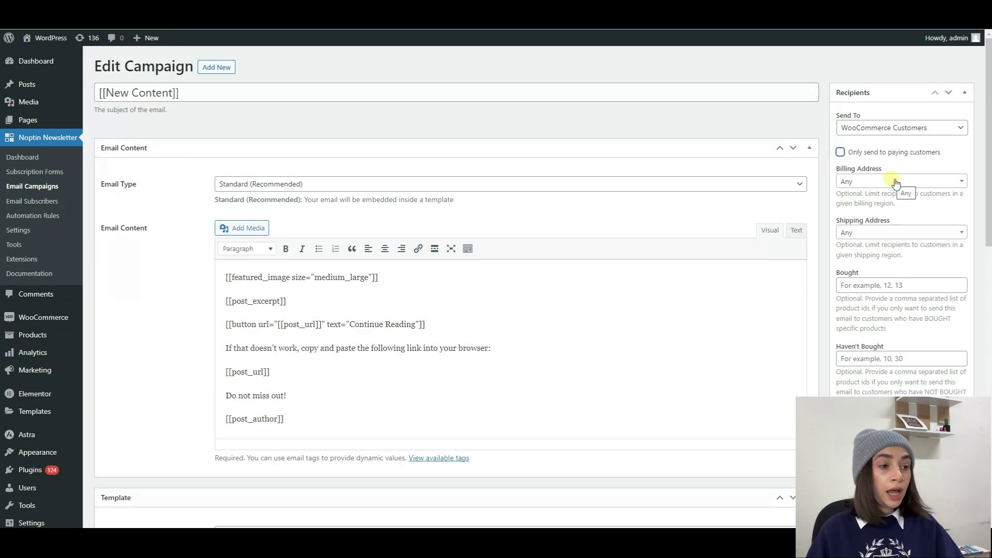
Limit the recipients to customers with a billing address in Africa and a shipping address in Angola.
scroll(895, 199, down, 1)
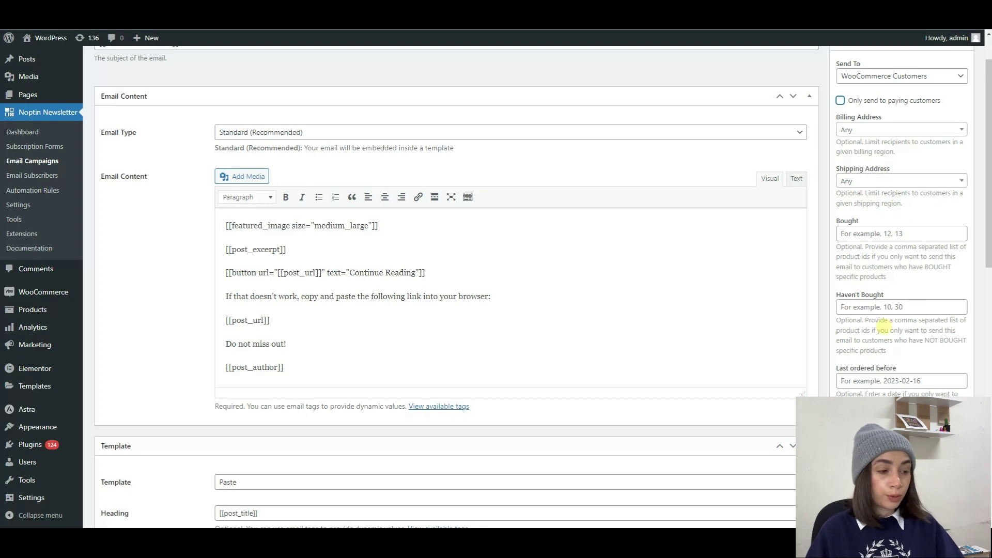
click(859, 131)
click(853, 187)
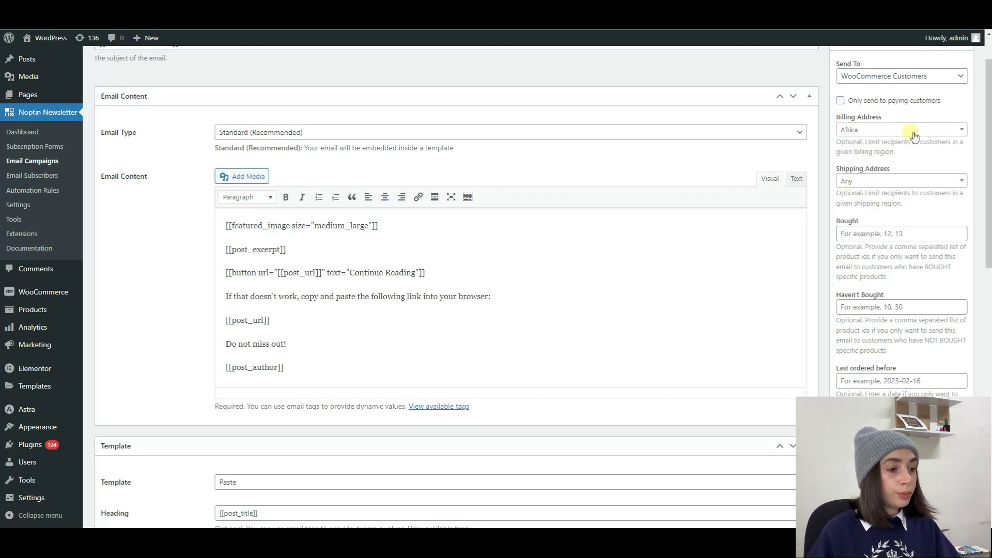
click(862, 182)
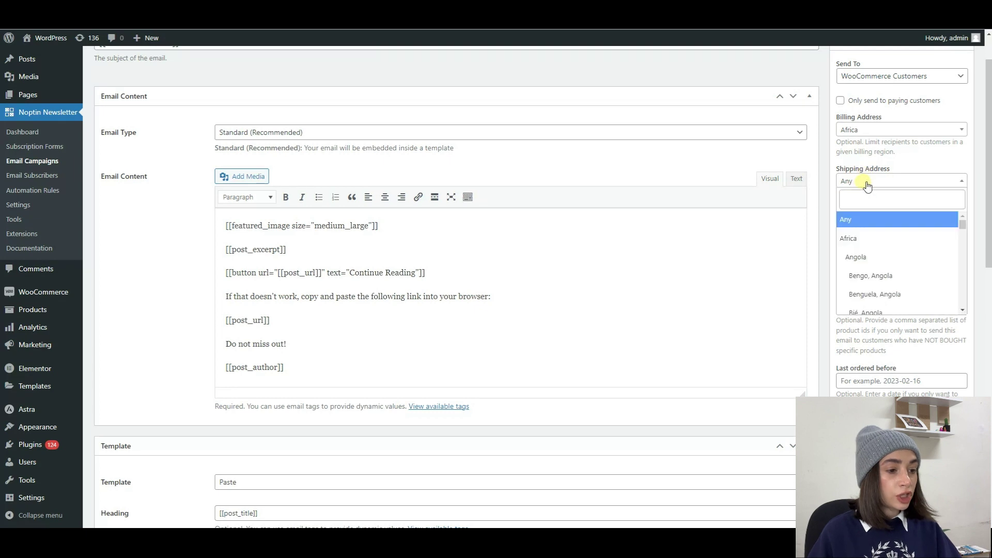
click(876, 259)
Target customers who bought product ID 59 and haven't bought product IDs 54 and 25.
click(910, 232)
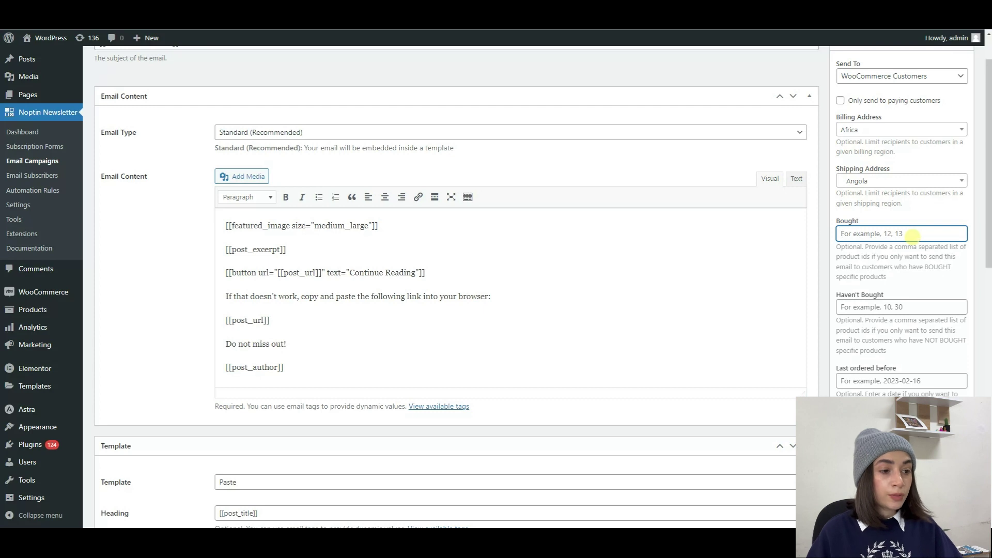
text(59)
click(890, 307)
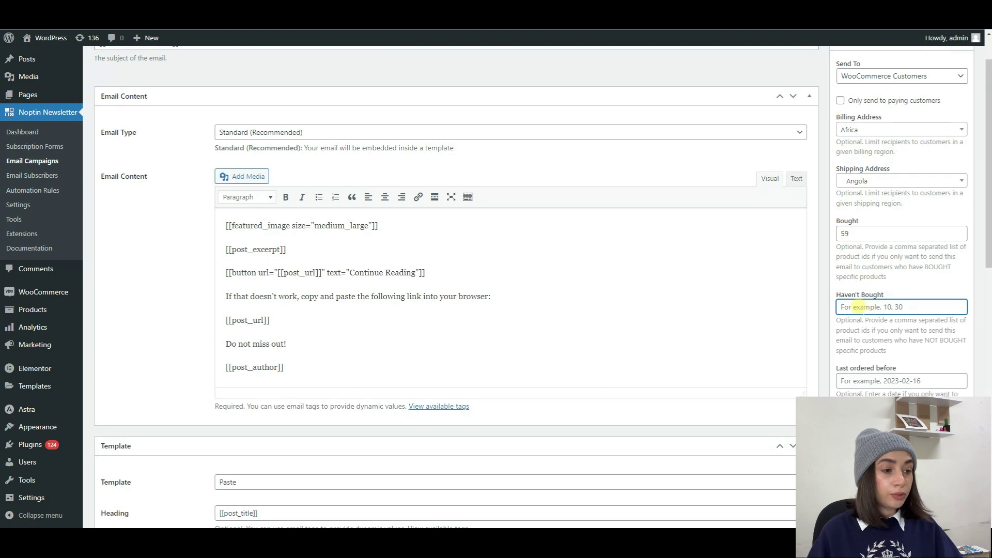
text(54)
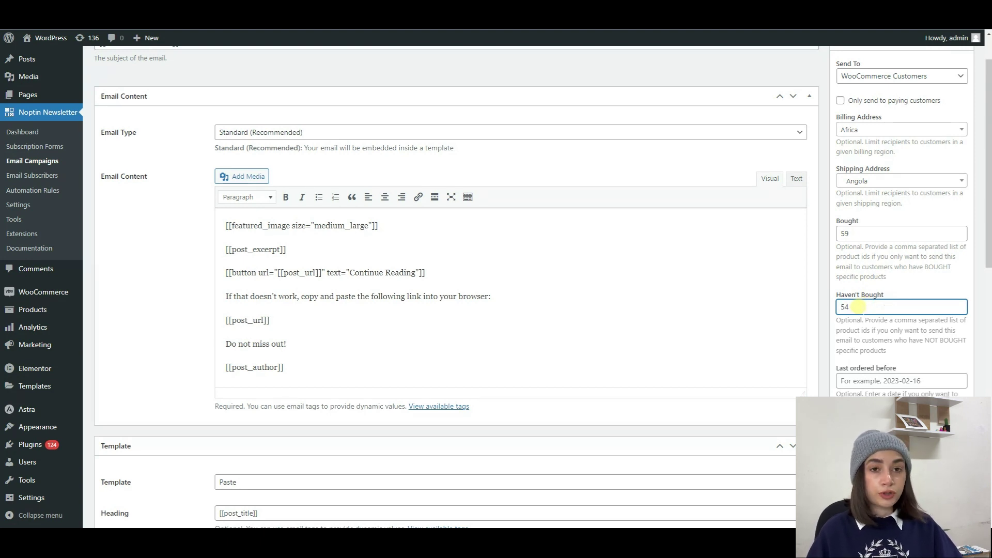
scroll(858, 306, up, 1)
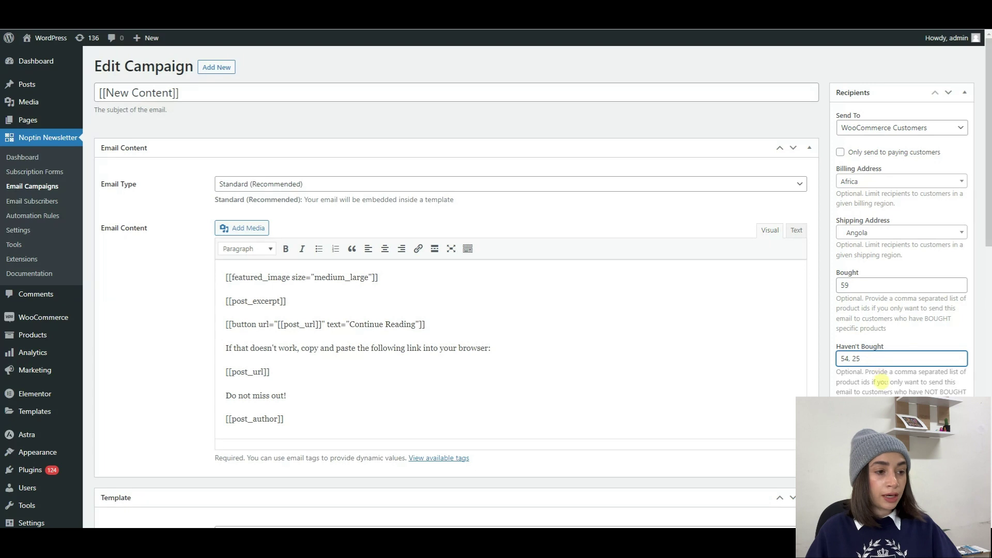
Examine the conditions for filtering WooCommerce customers by the date of their last order.
scroll(879, 366, down, 1)
click(877, 381)
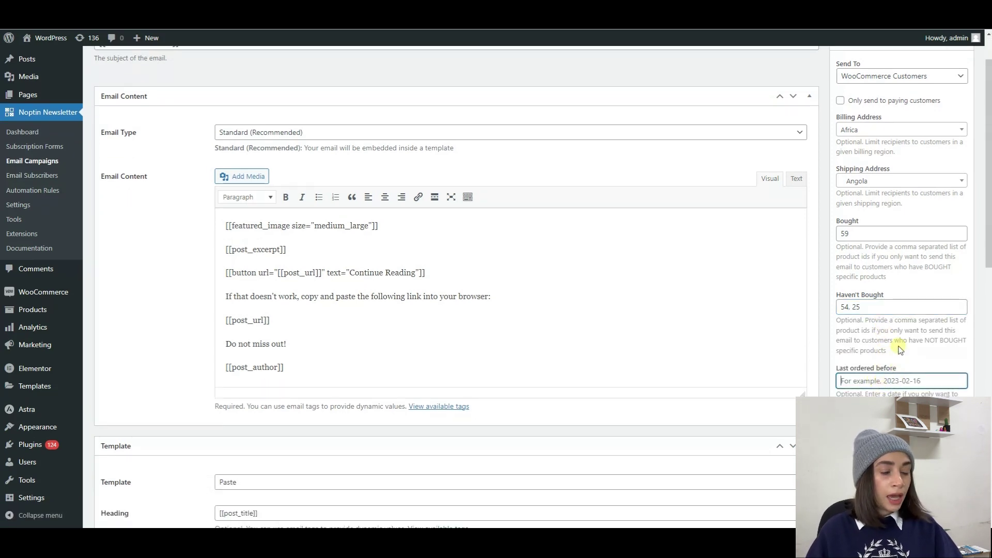
scroll(900, 351, down, 1)
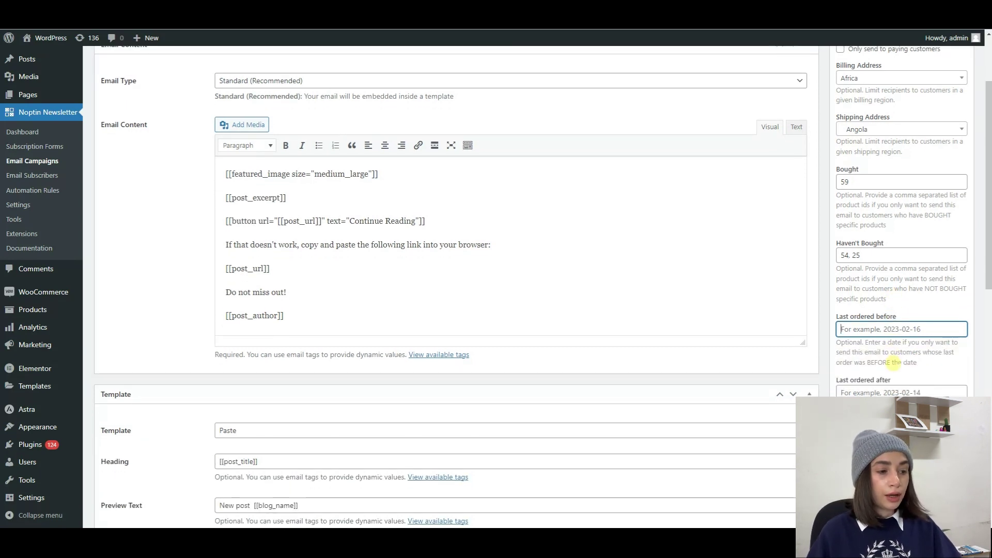
scroll(895, 362, up, 1)
click(885, 307)
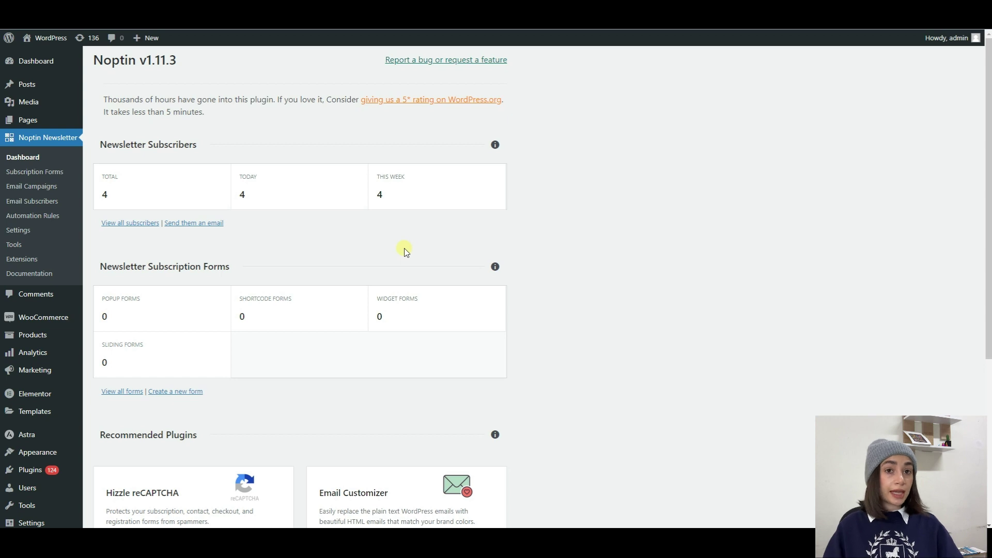
Send the Post Digest campaign from the automated emails immediately and confirm the sending.
click(36, 191)
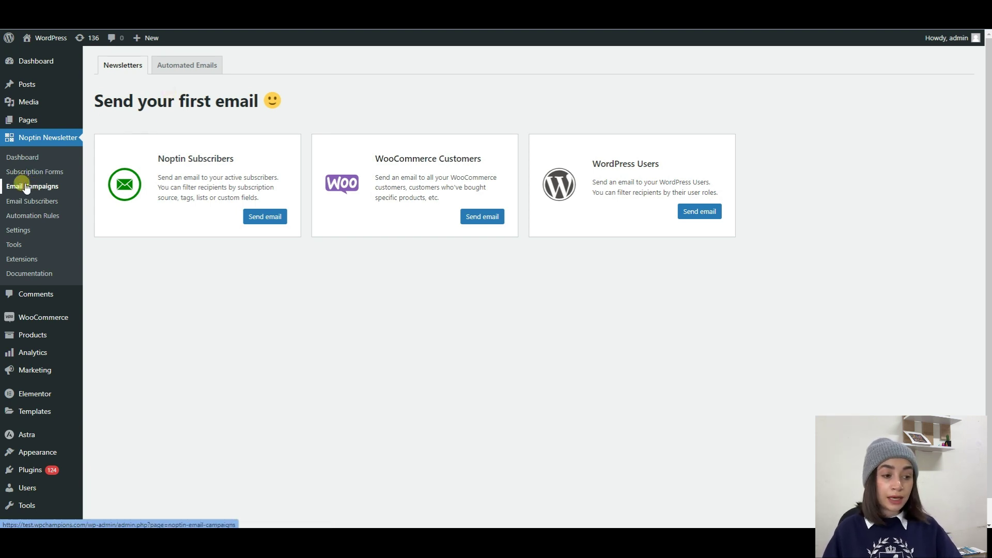
click(191, 70)
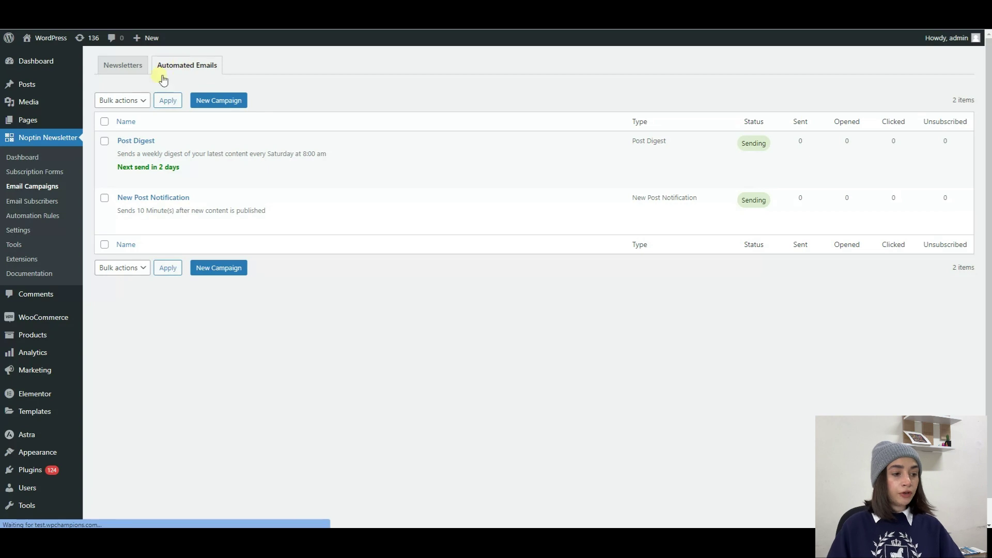
click(137, 145)
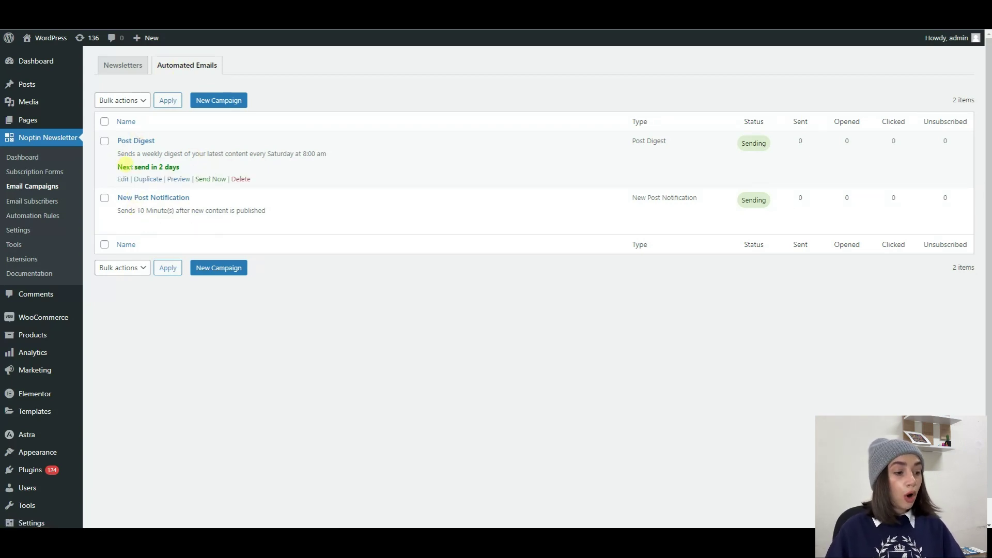
click(215, 184)
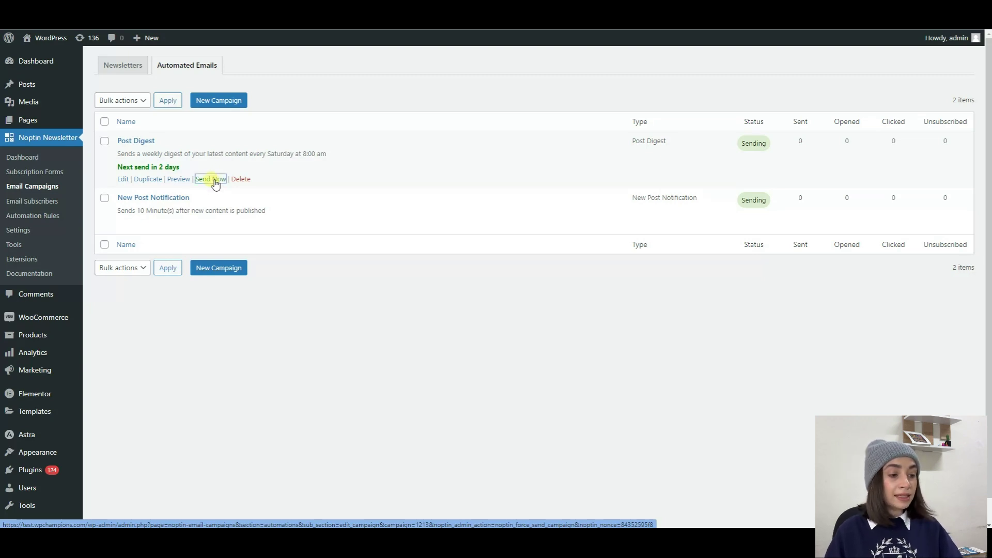
click(547, 79)
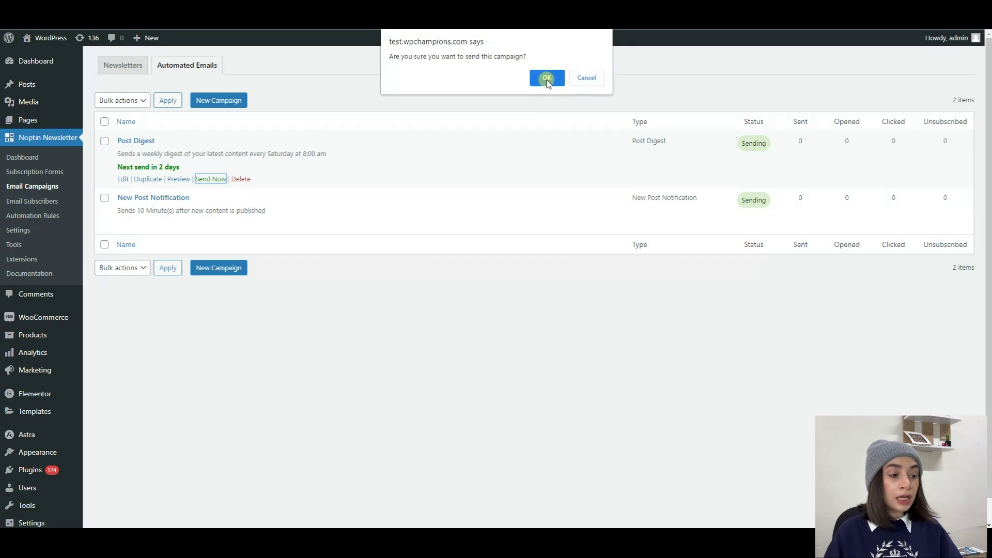